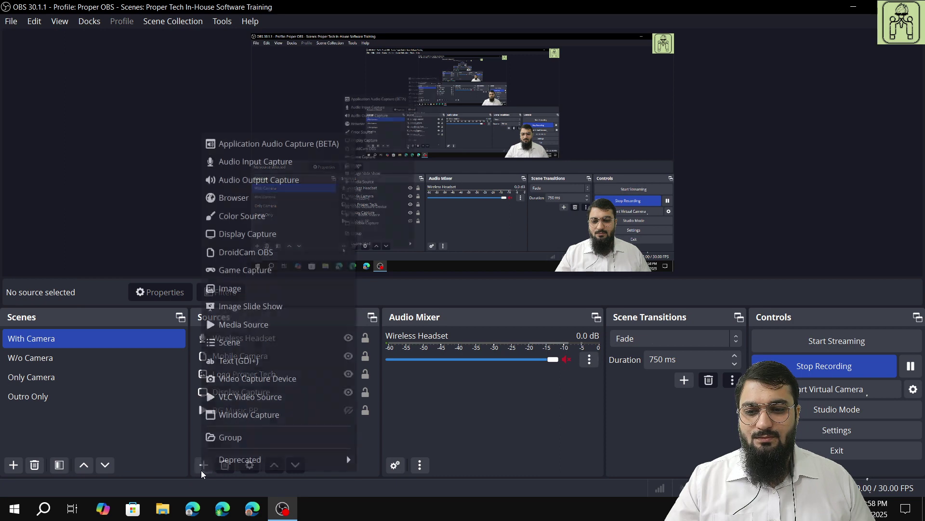
Add a new audio input capture source named Audio Input Capture 2 using the Headset (realme Buds Wireless 2S Hands-Free AG Audio) device
click(250, 169)
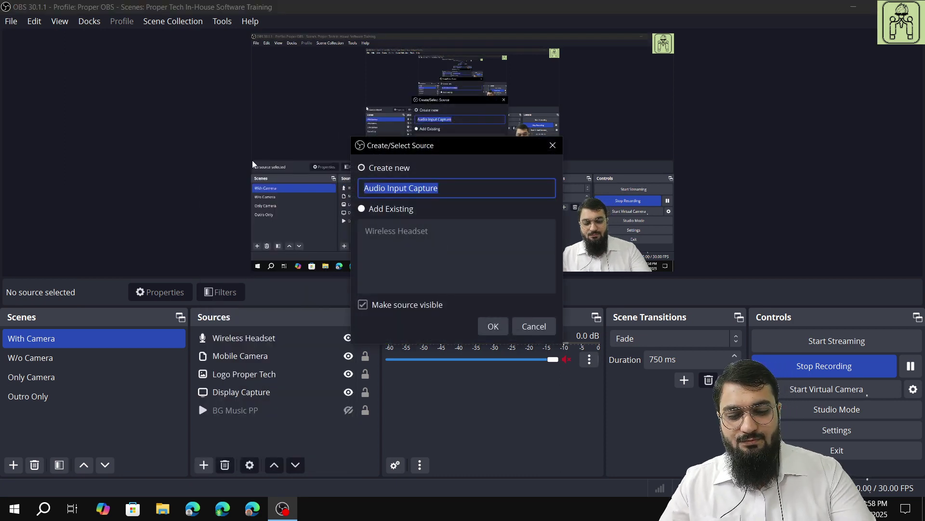
key(End)
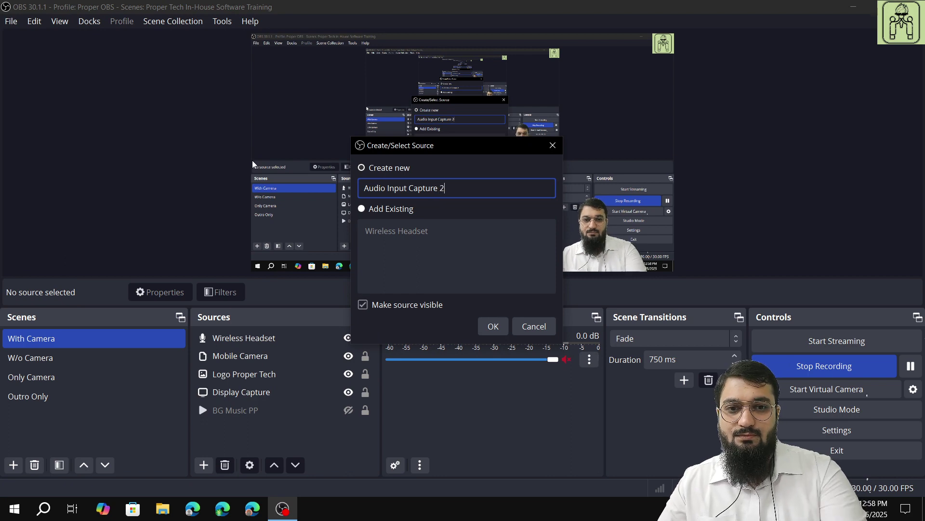
text(2)
key(Return)
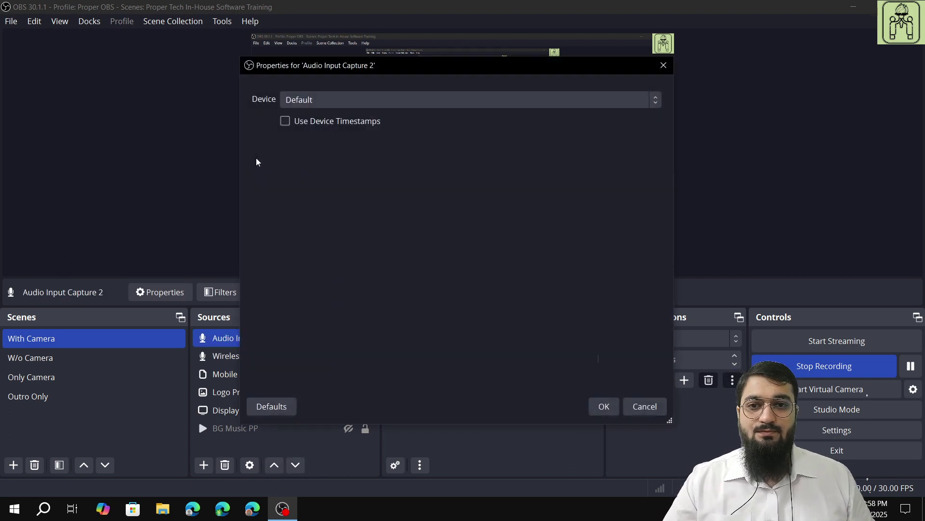
click(311, 99)
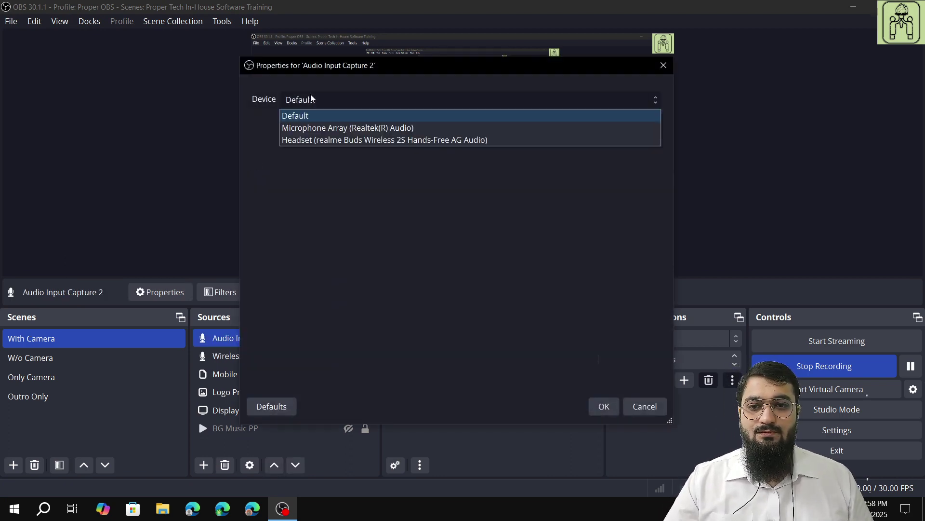
click(331, 141)
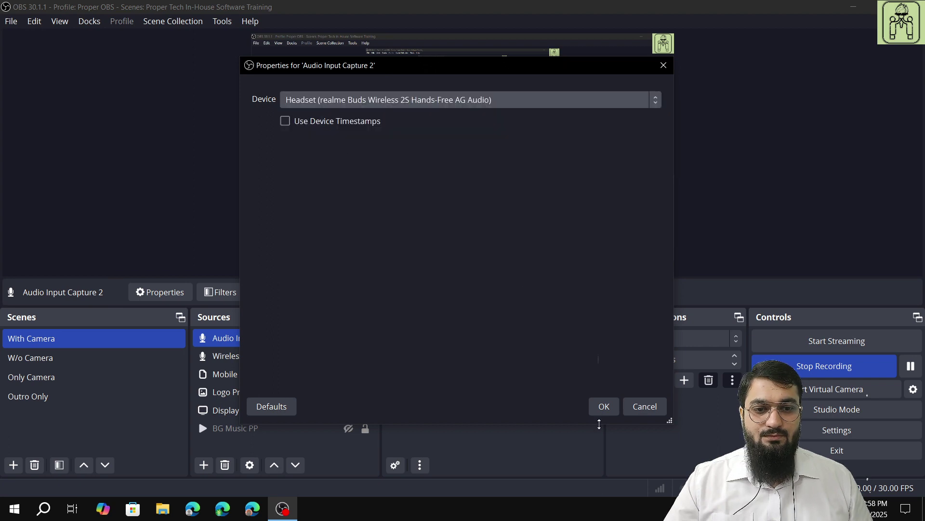
click(604, 408)
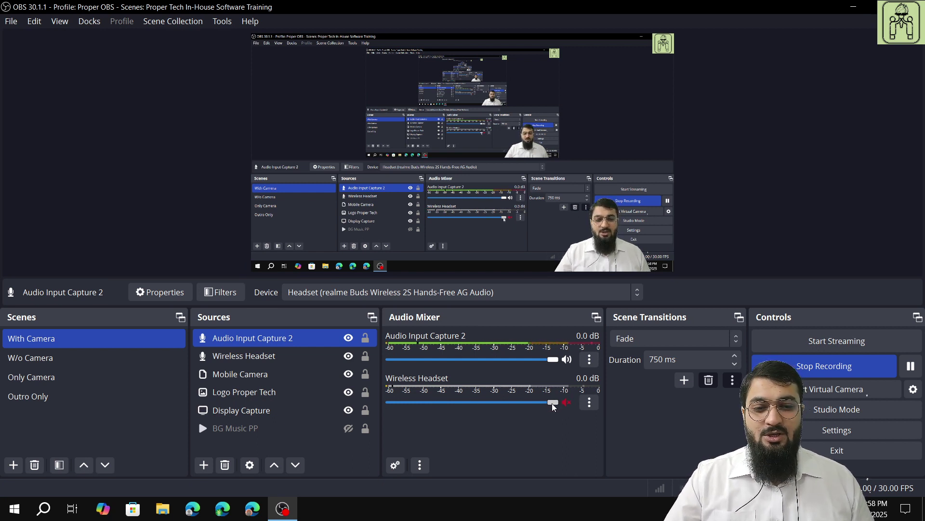
Lower the Wireless Headset volume in the audio mixer to -inf dB
drag(553, 407, 391, 404)
click(370, 417)
ctrl+click(369, 417)
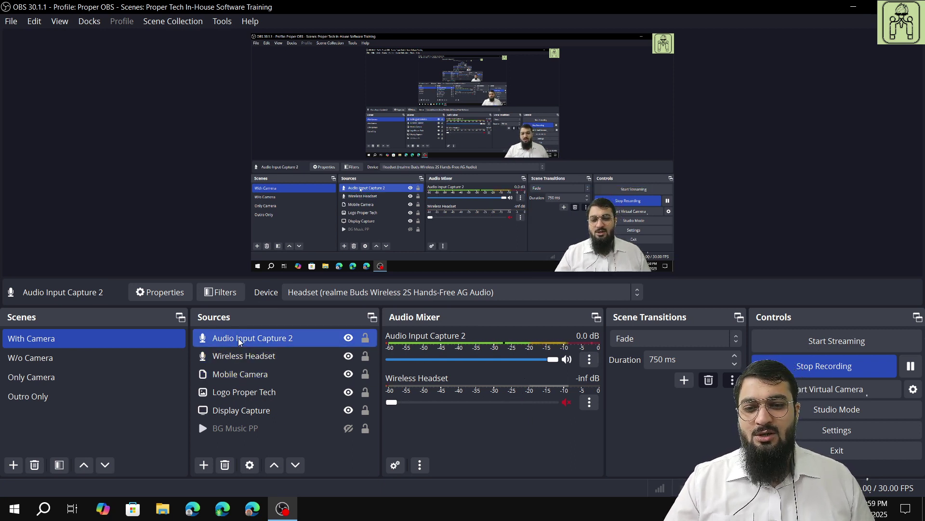
Add a Noise Gate audio filter with its default name to Audio Input Capture 2
click(234, 296)
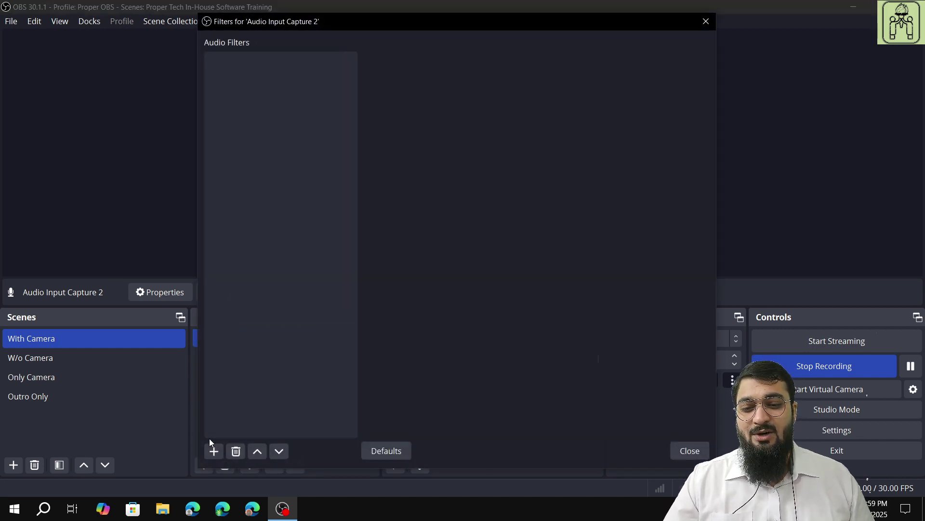
click(706, 21)
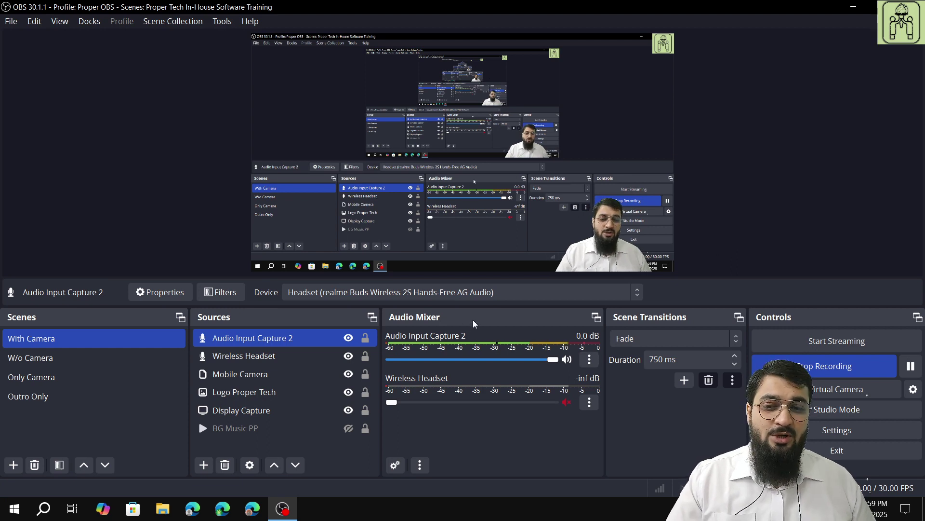
click(230, 297)
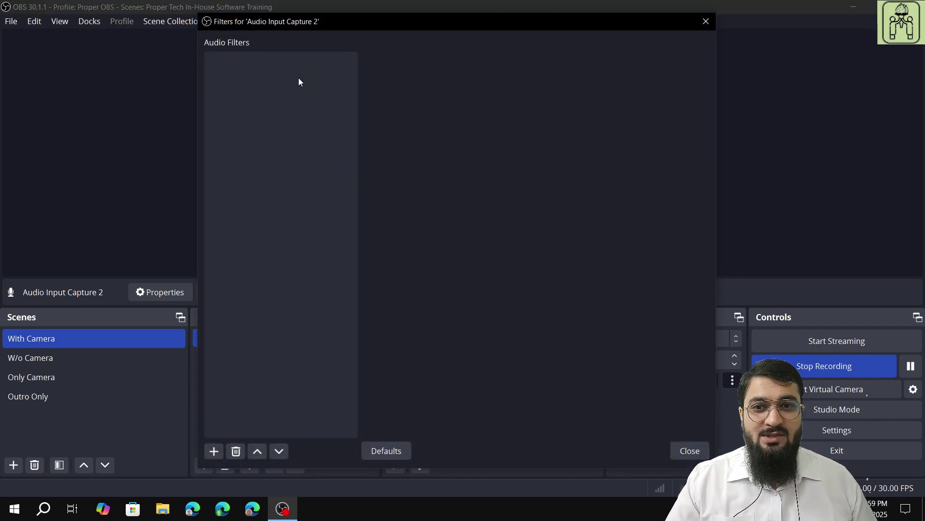
click(222, 451)
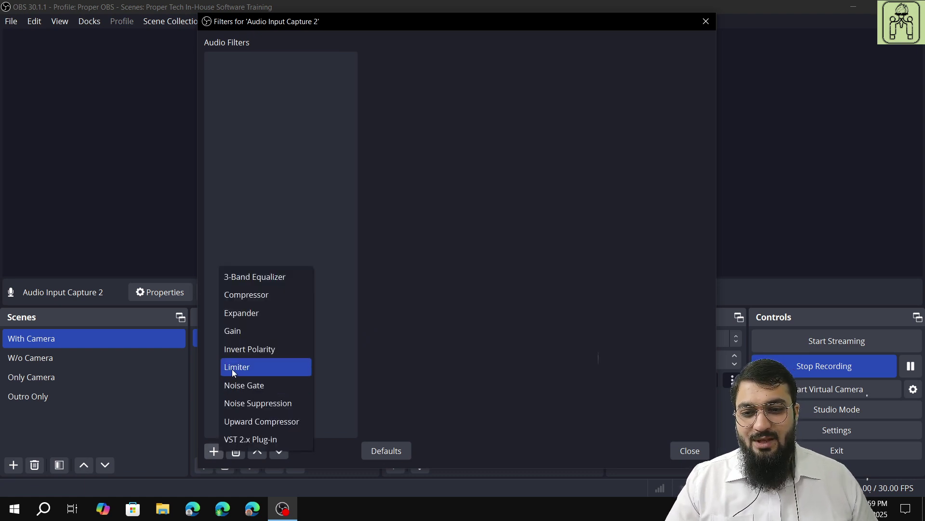
click(244, 386)
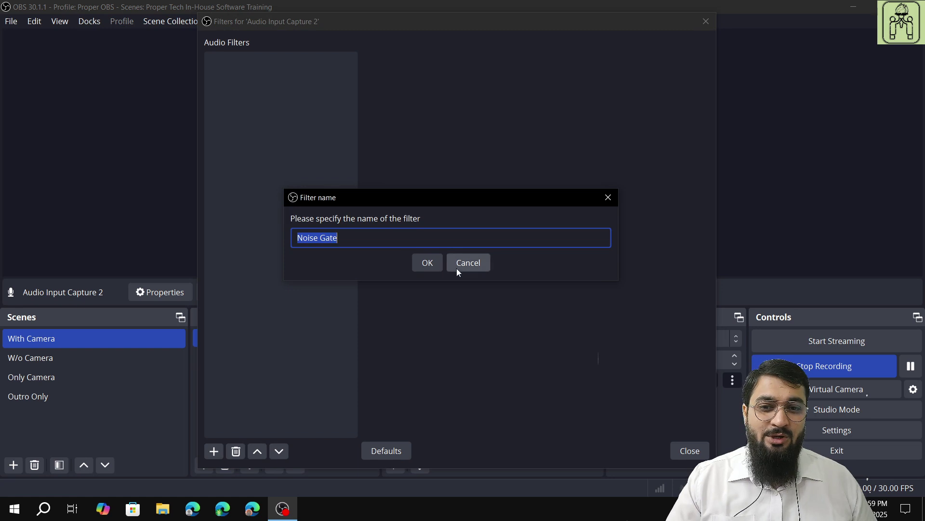
click(431, 267)
Move the filters window aside and undock the Audio Mixer so both are visible side by side
drag(514, 17, 317, 23)
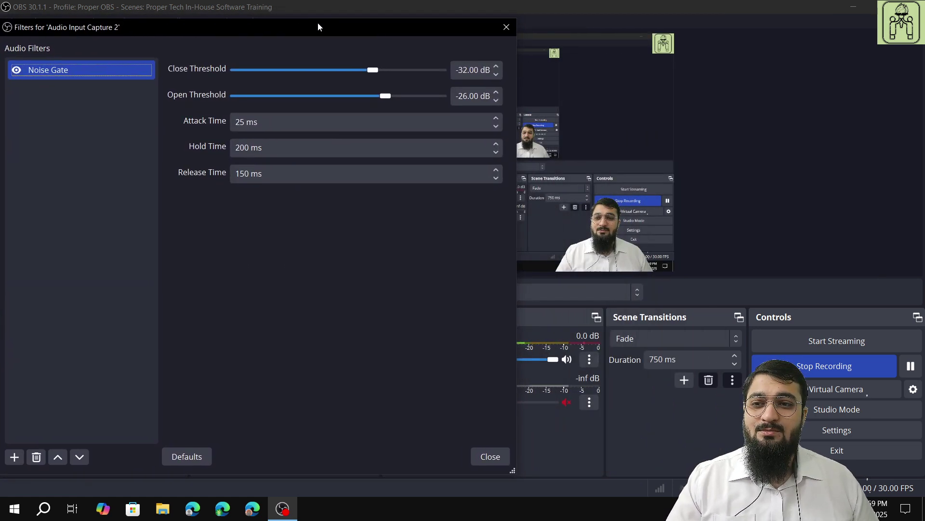
click(596, 317)
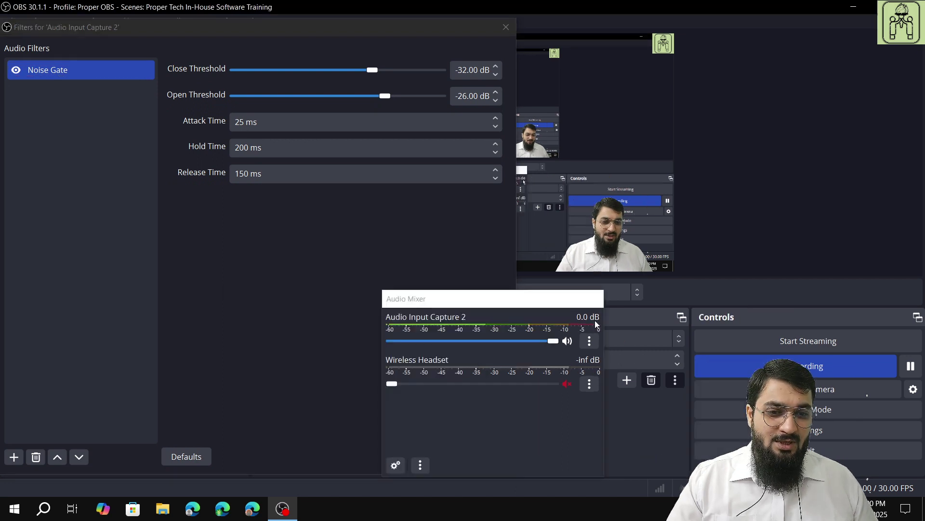
drag(553, 304, 832, 117)
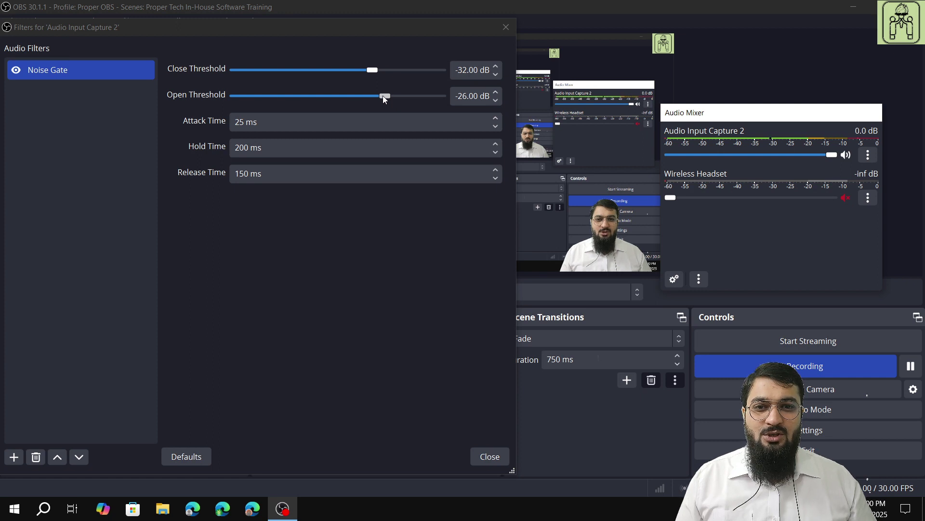
Lower both the close threshold and the open threshold of the Noise Gate to -96 dB
drag(368, 70, 230, 72)
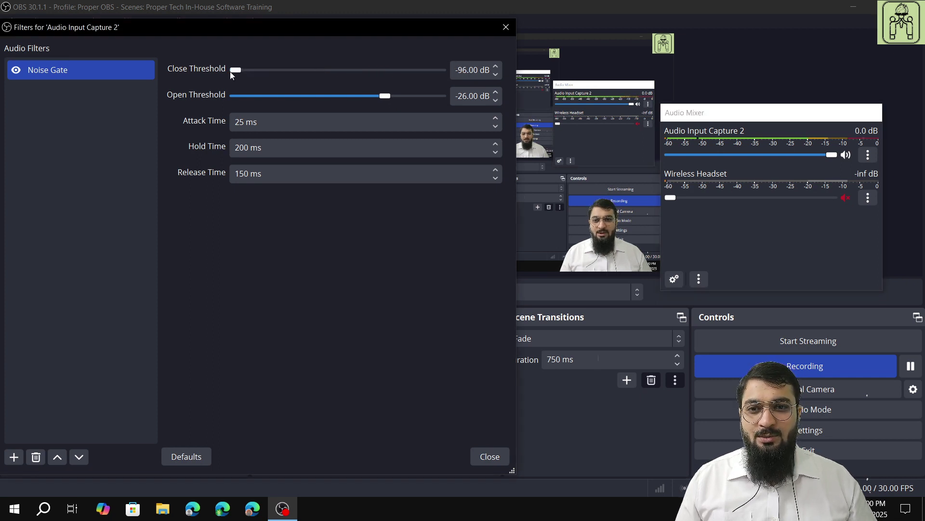
drag(385, 99, 236, 98)
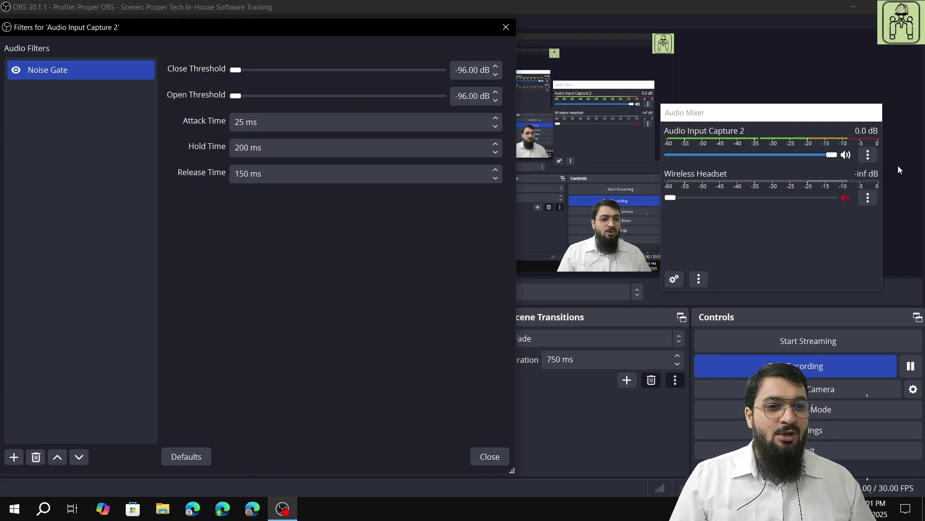
Check the audio monitoring choices for Audio Input Capture 2 in the advanced audio properties
click(871, 155)
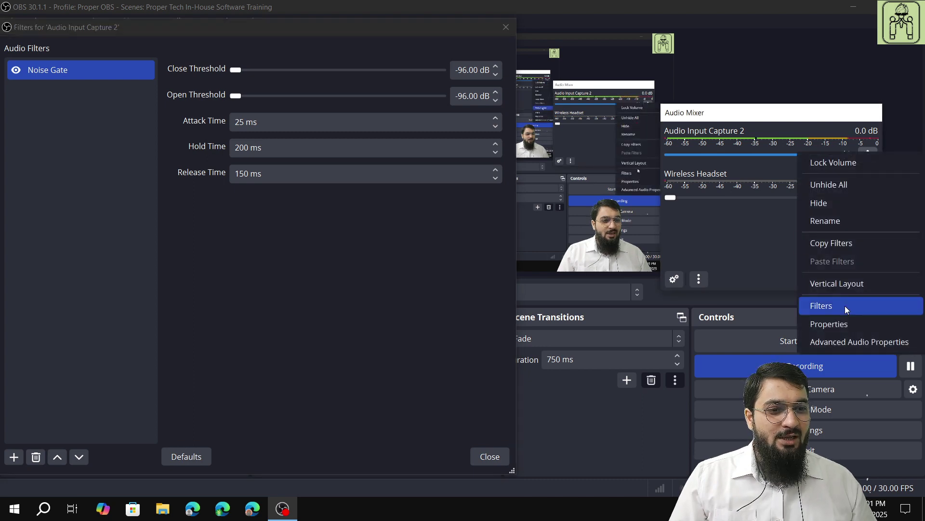
click(843, 339)
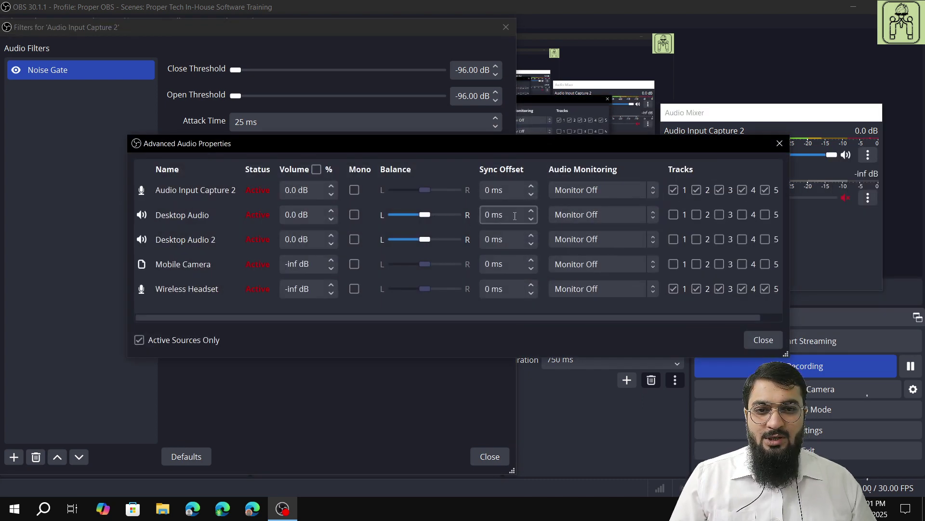
click(590, 194)
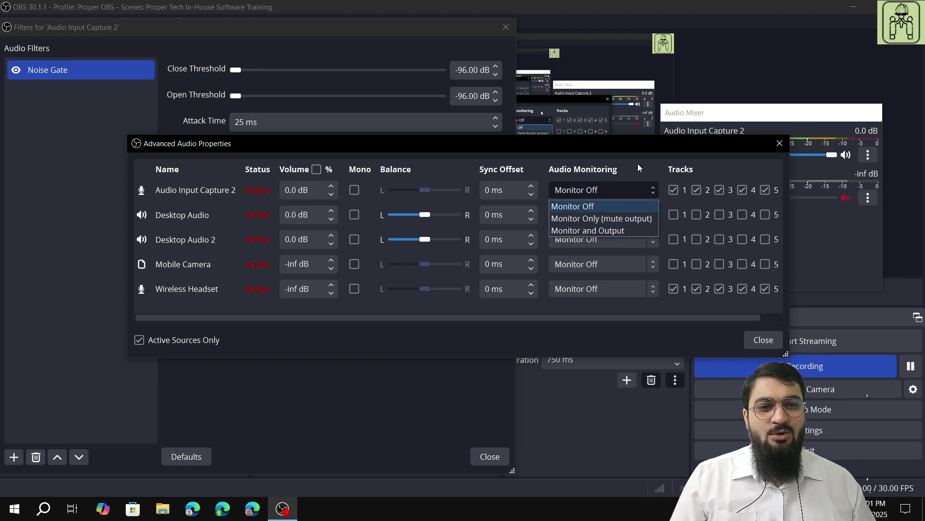
click(645, 152)
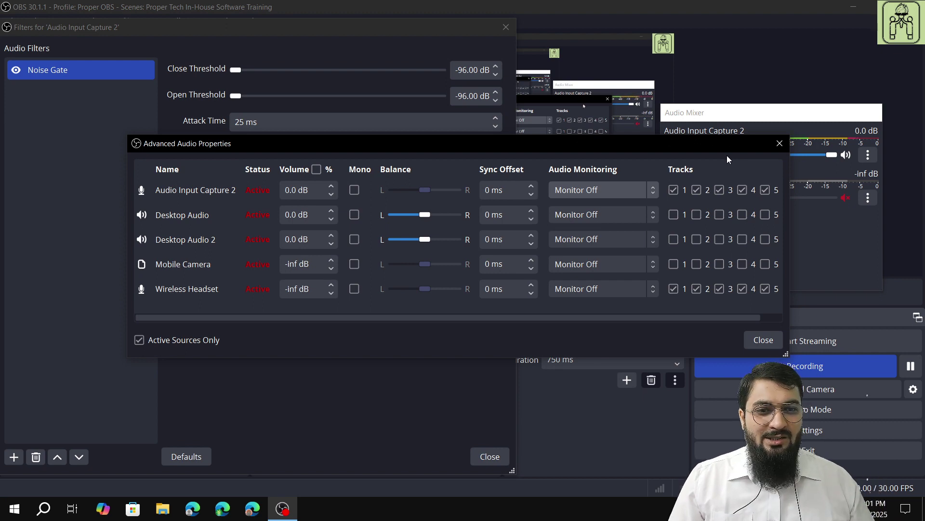
click(778, 144)
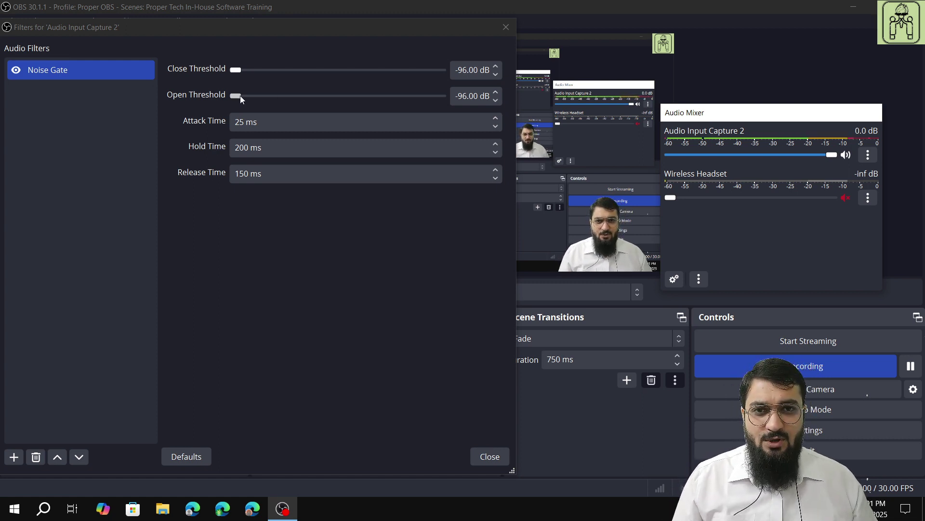
Raise the Noise Gate's open threshold and fine-tune it to -30 dB
drag(238, 96, 392, 128)
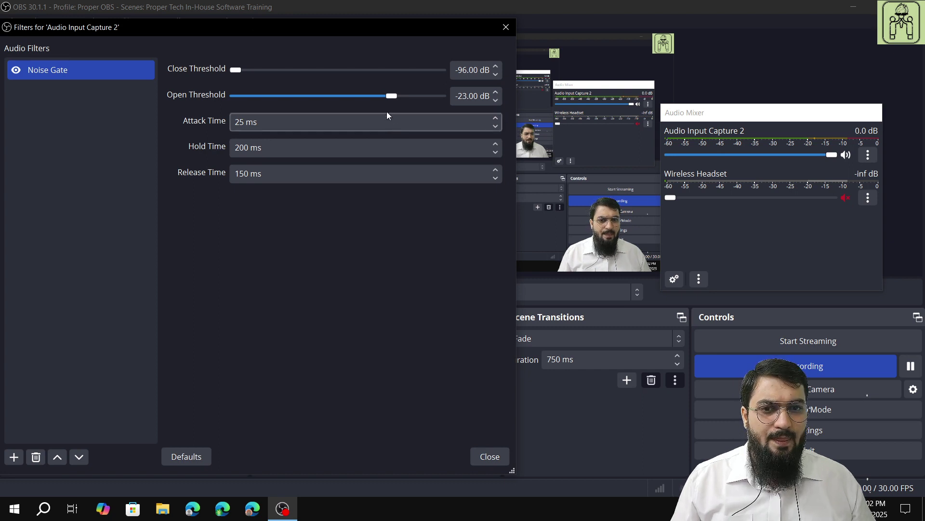
click(496, 100)
click(496, 100)
click(496, 100)
click(497, 101)
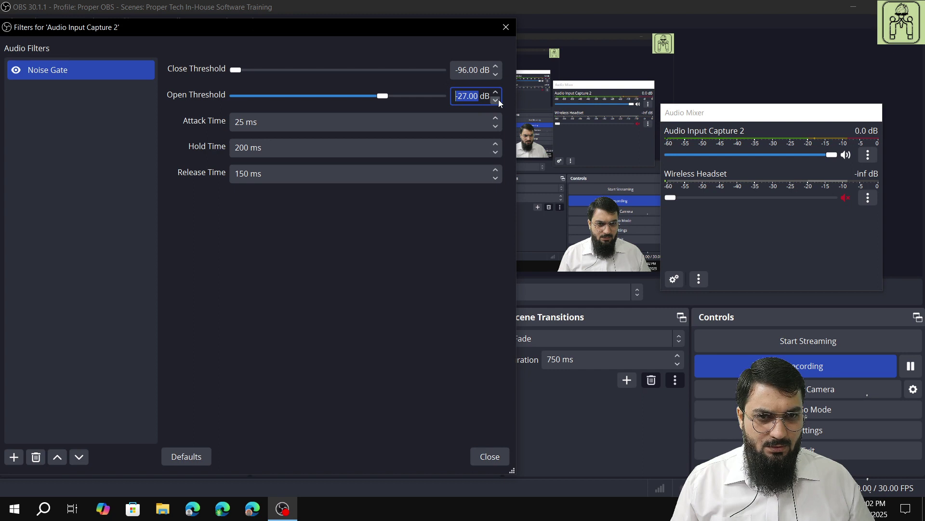
click(497, 100)
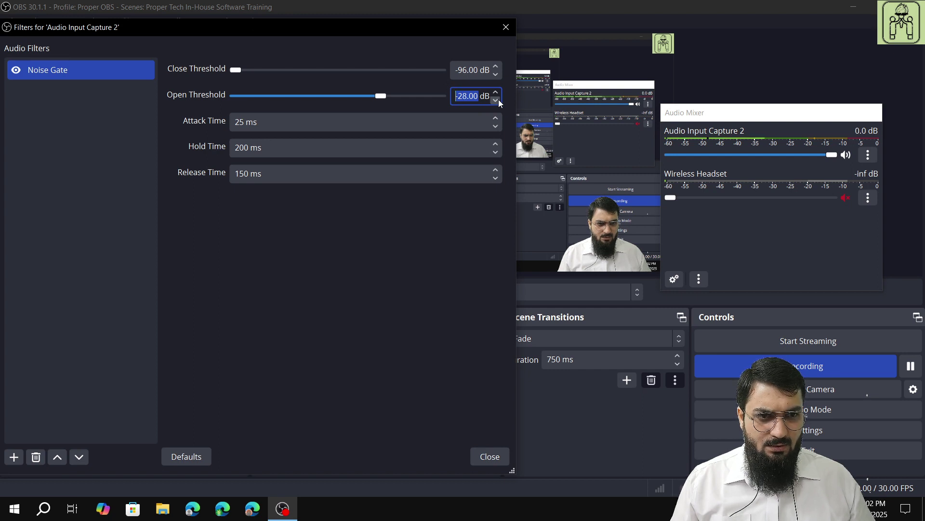
click(497, 100)
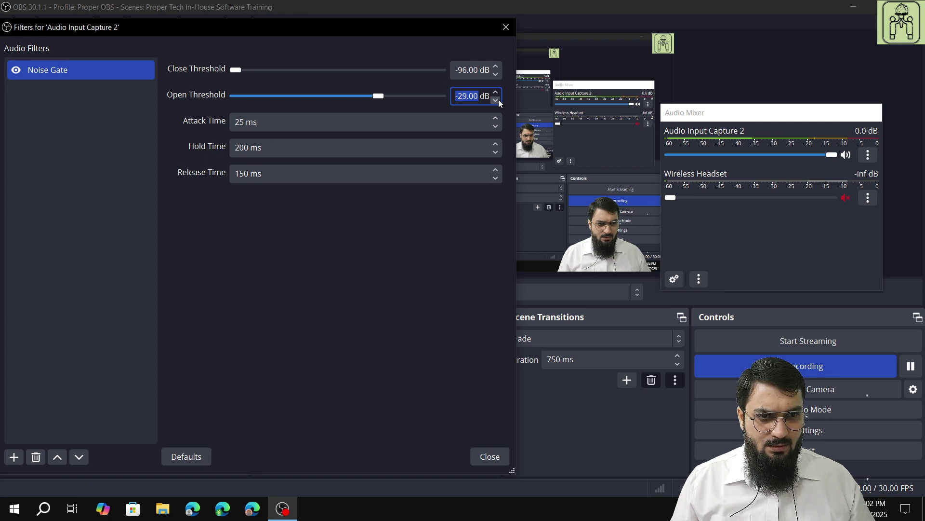
click(499, 100)
click(499, 99)
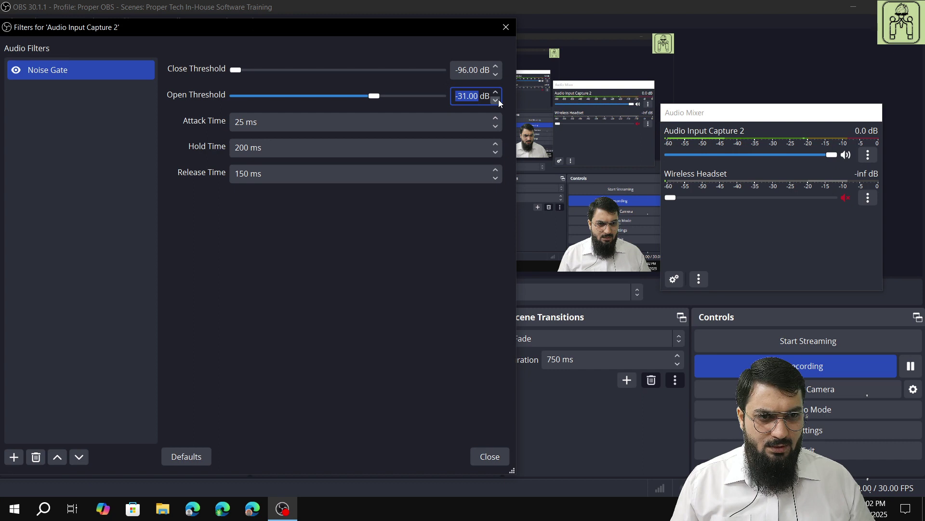
click(499, 99)
click(499, 95)
click(498, 95)
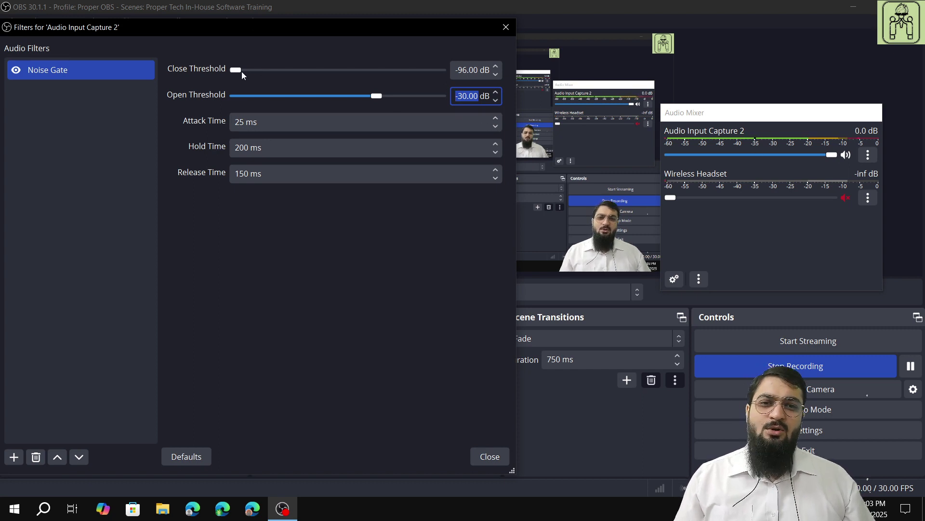
click(331, 252)
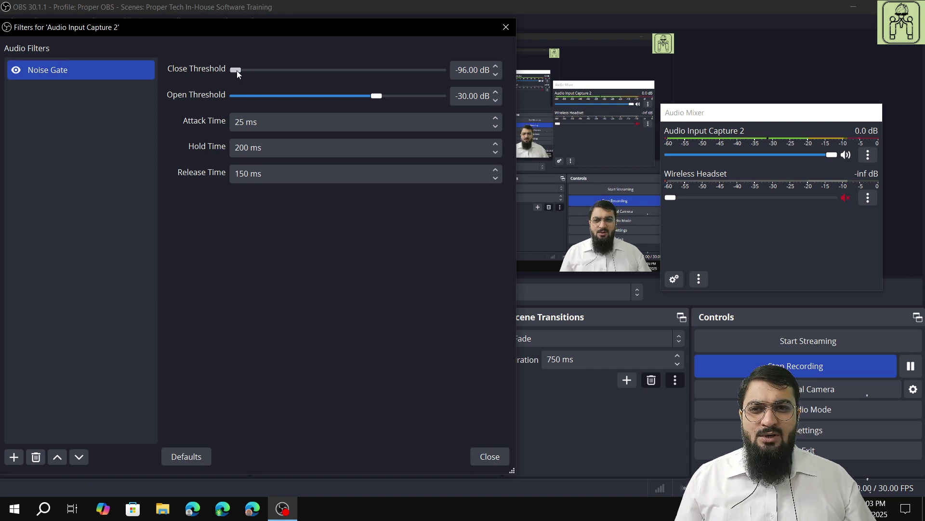
Set the Noise Gate's close threshold to -35 dB
drag(236, 71, 363, 77)
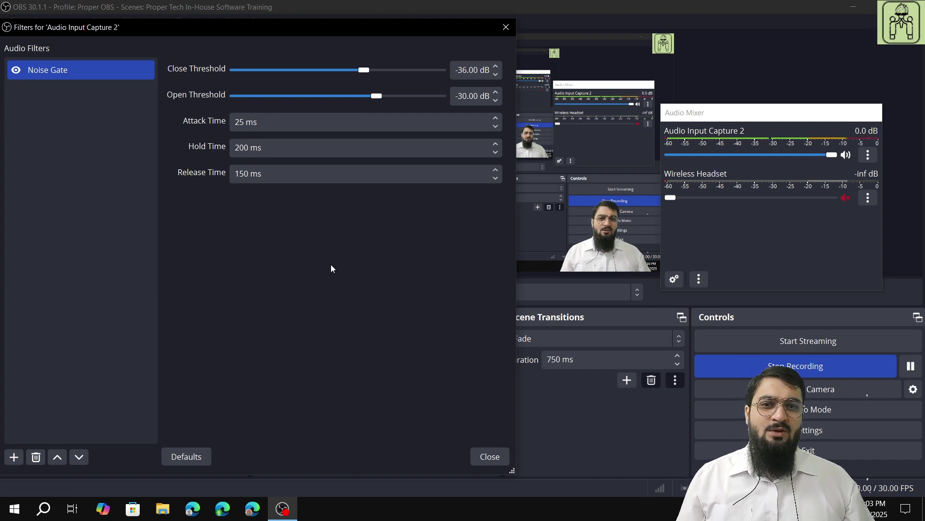
click(495, 67)
click(442, 209)
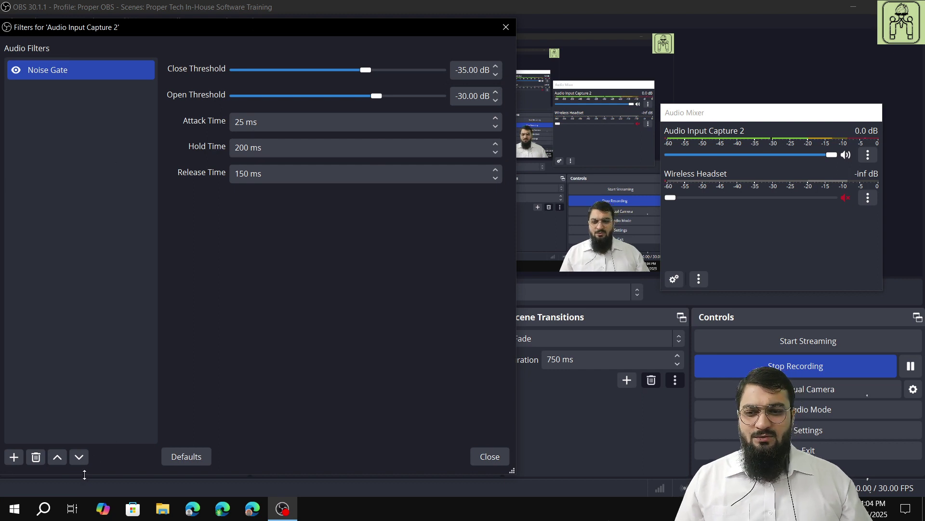
click(14, 456)
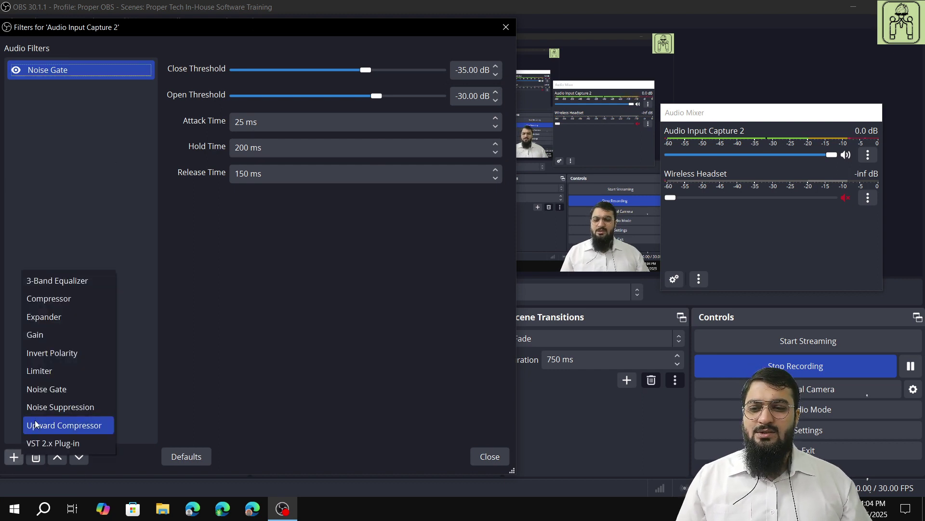
click(47, 389)
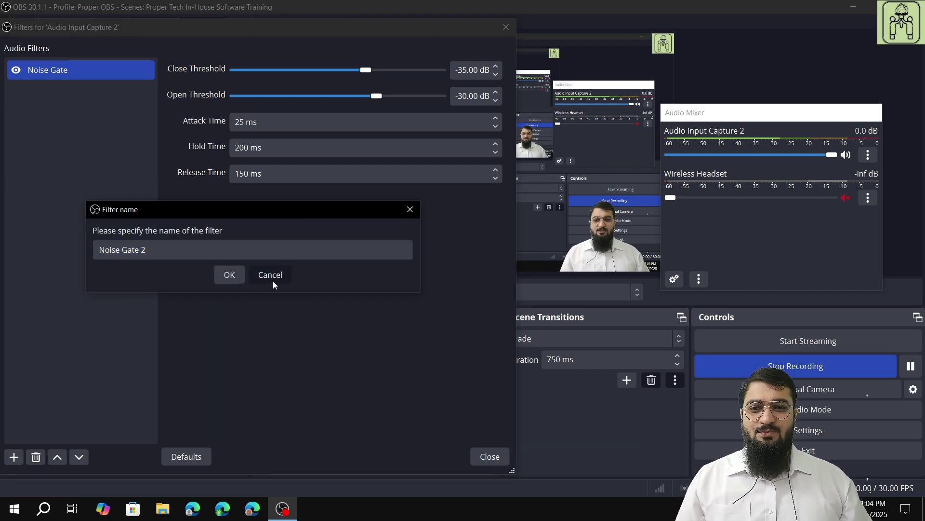
click(271, 275)
Add a Noise Suppression filter with its default name to Audio Input Capture 2
click(14, 455)
click(41, 413)
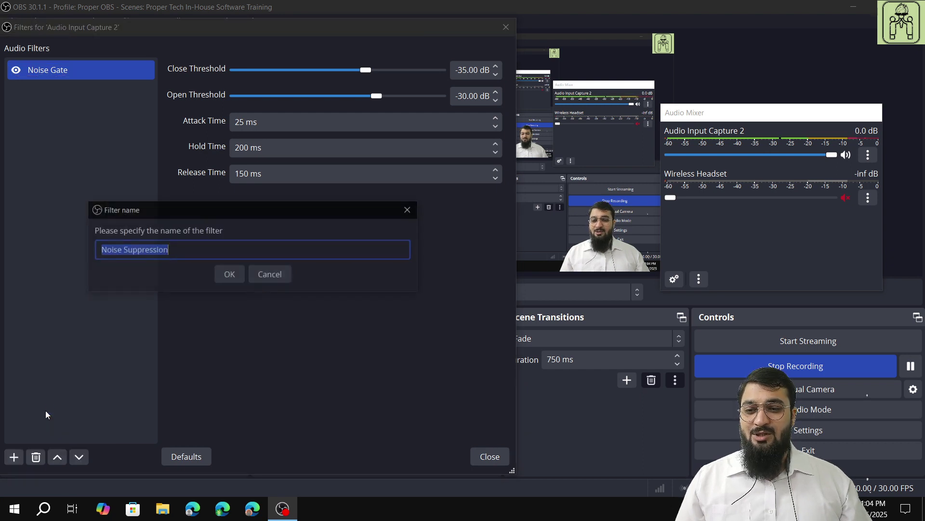
click(232, 277)
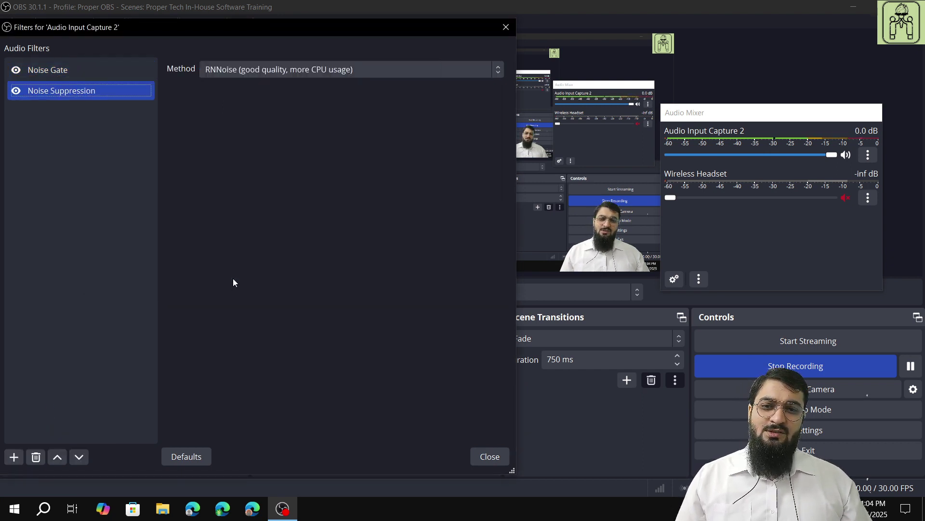
Change the Noise Suppression method to Speex (low CPU usage, low quality)
click(243, 65)
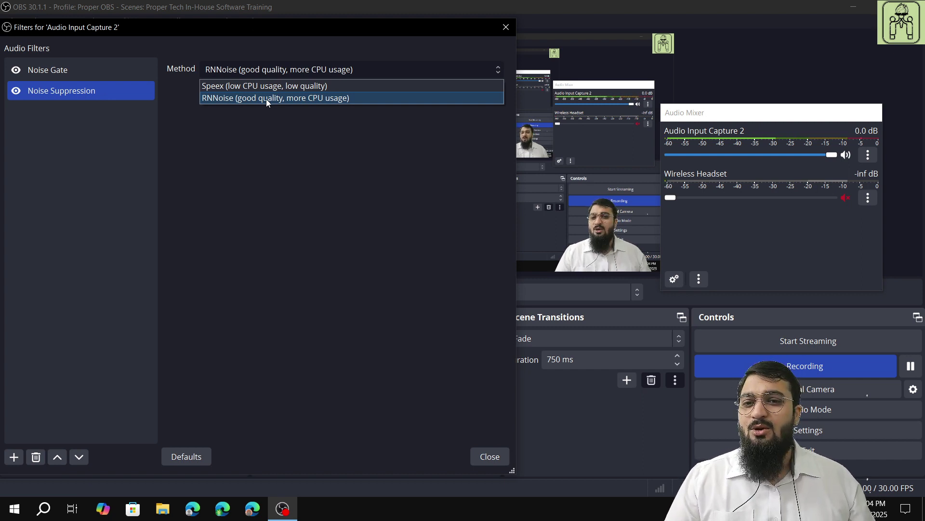
click(266, 99)
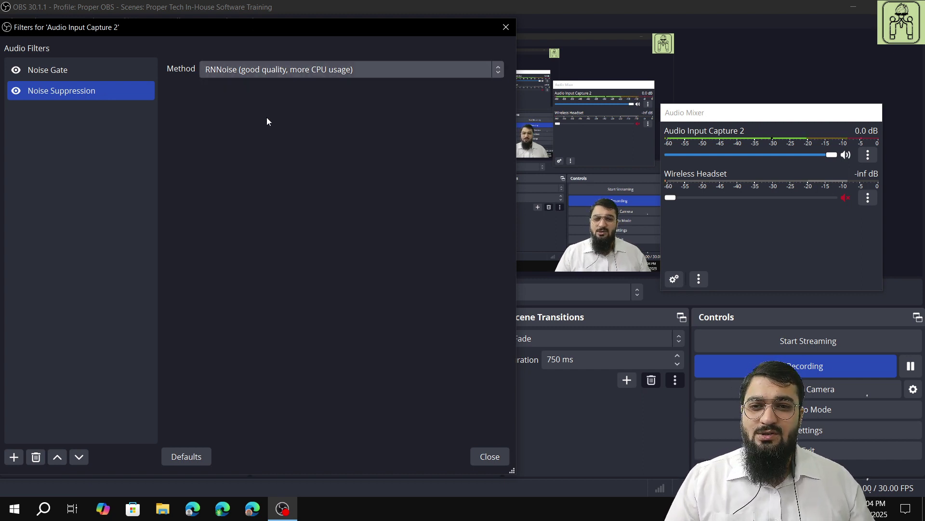
click(285, 71)
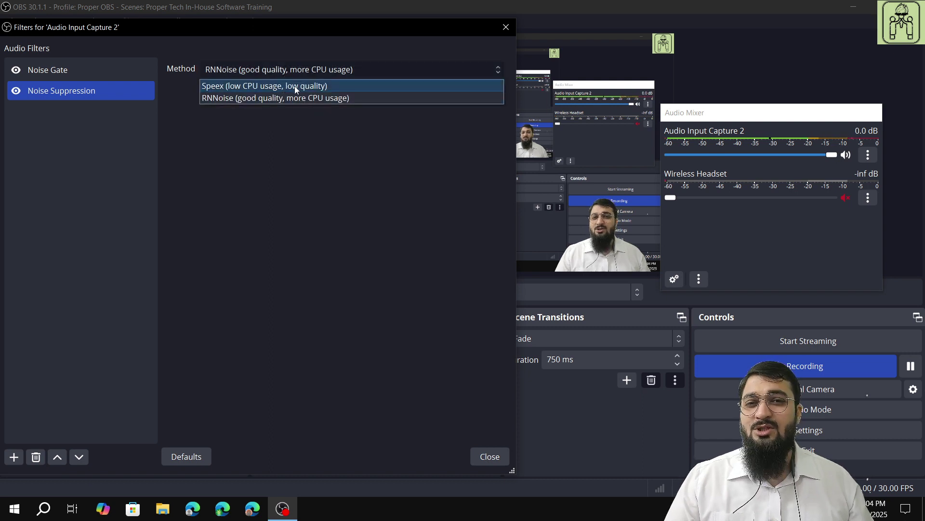
click(294, 86)
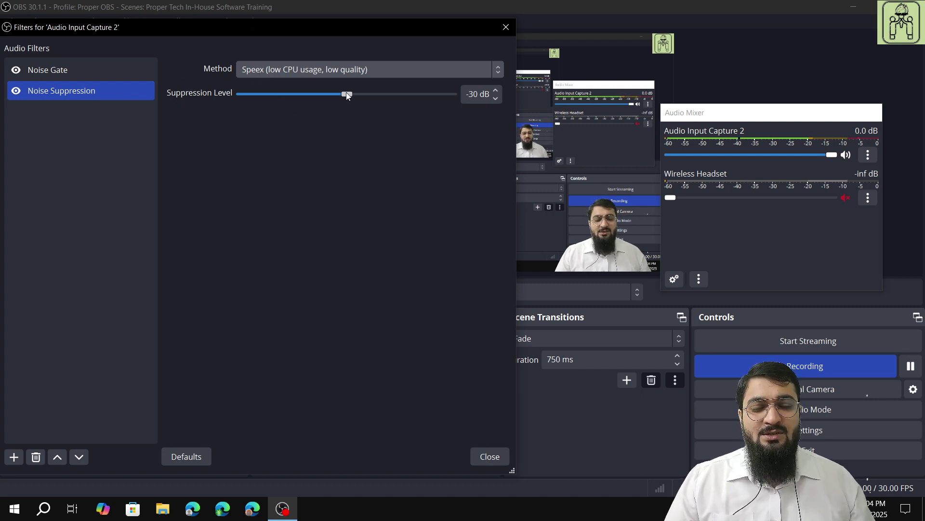
Try different suppression levels for the Noise Suppression filter and settle on -40 dB
mouse_move(346, 95)
mouse_down()
mouse_move(272, 103)
mouse_move(347, 108)
mouse_up()
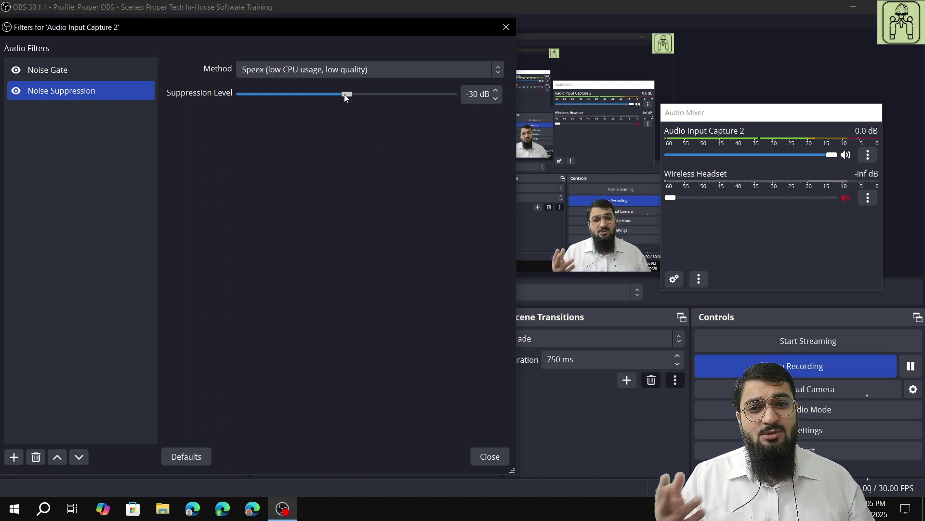
drag(346, 94, 330, 108)
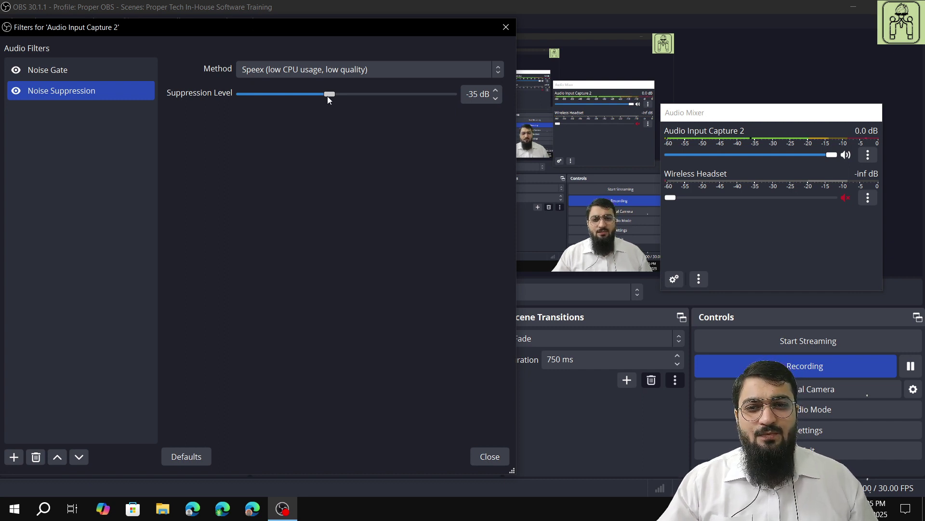
drag(316, 97, 276, 98)
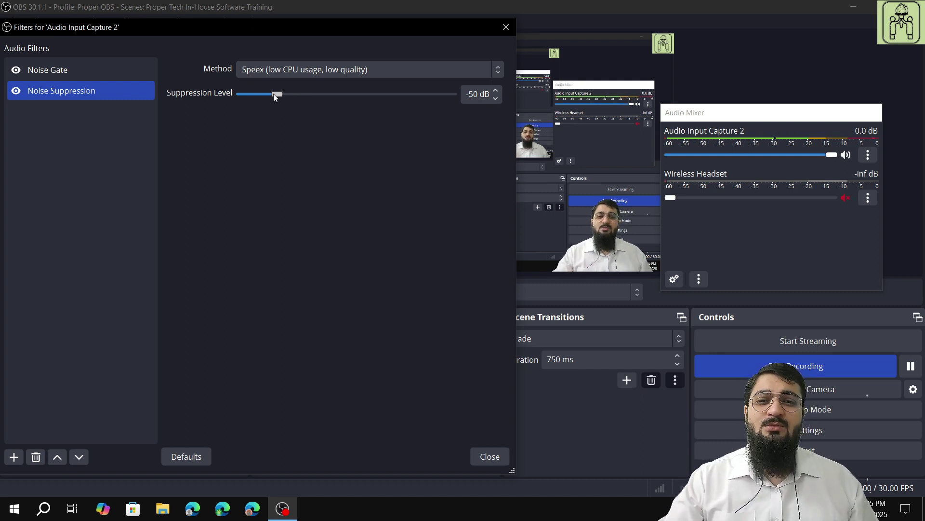
drag(277, 94, 325, 113)
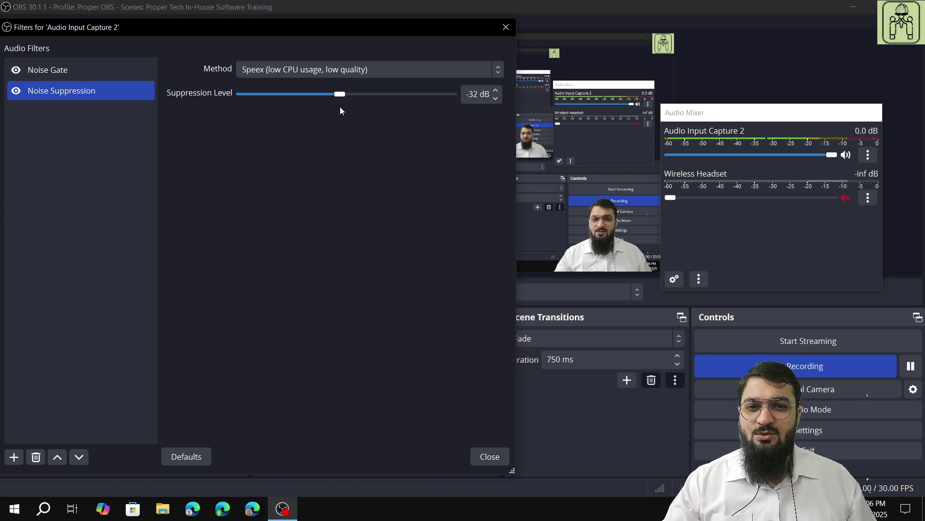
drag(330, 111, 302, 107)
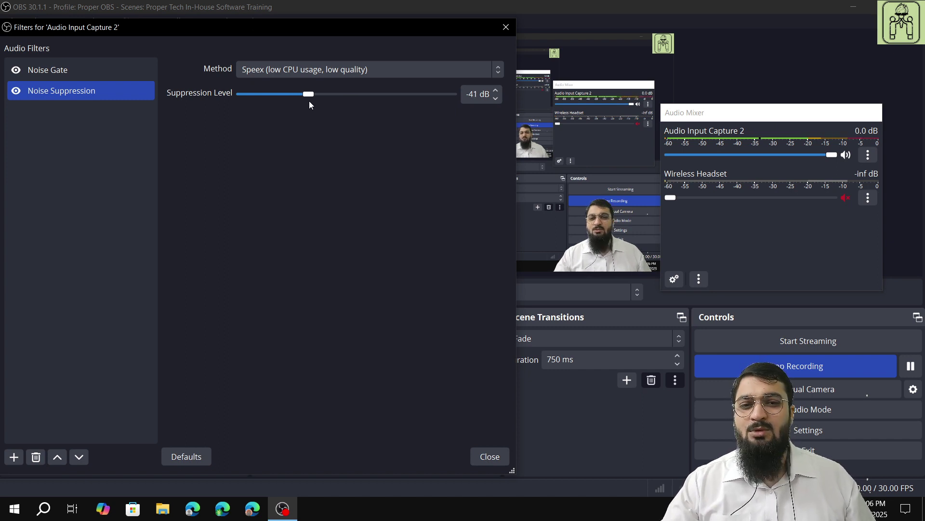
click(94, 123)
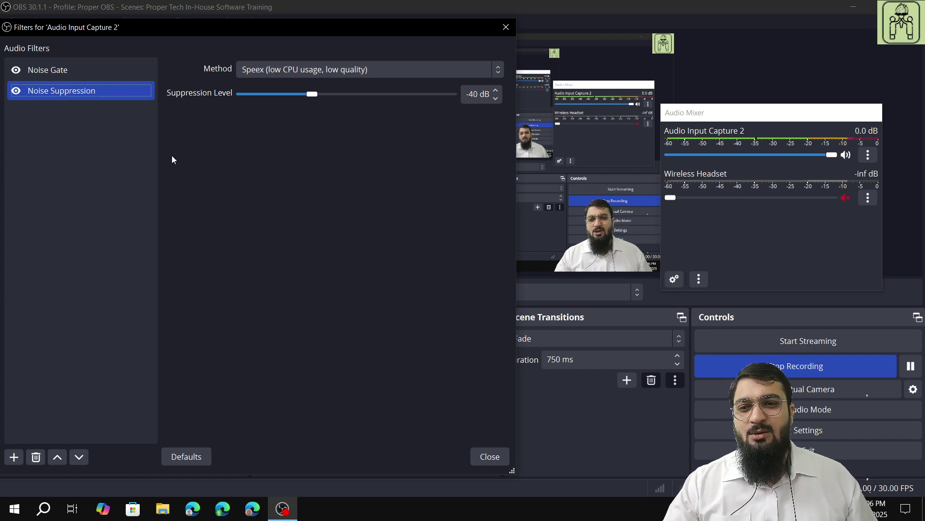
Add a Compressor filter with its default name to Audio Input Capture 2 and switch the filter off
click(14, 456)
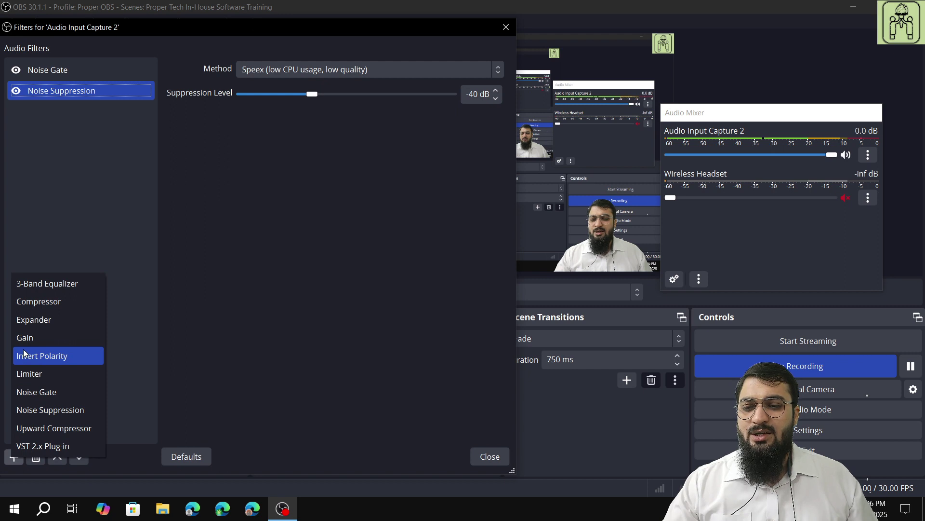
click(45, 305)
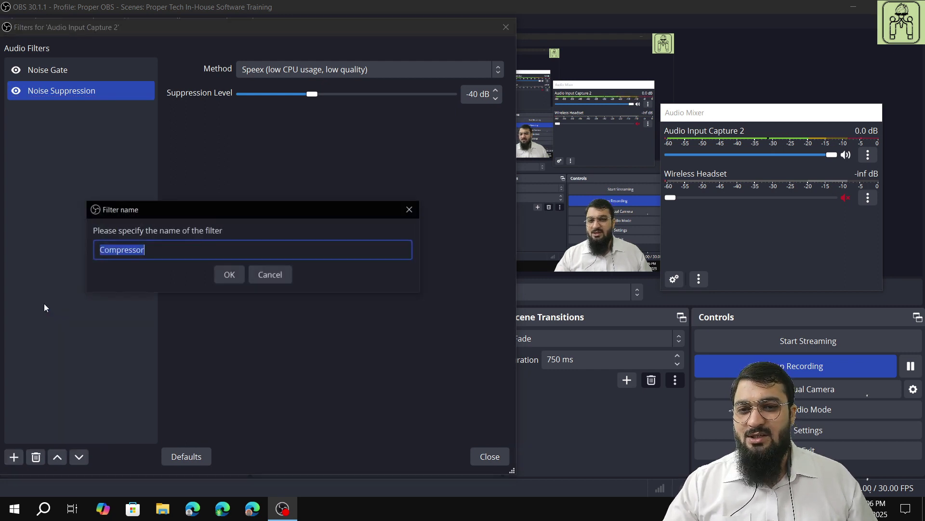
click(224, 275)
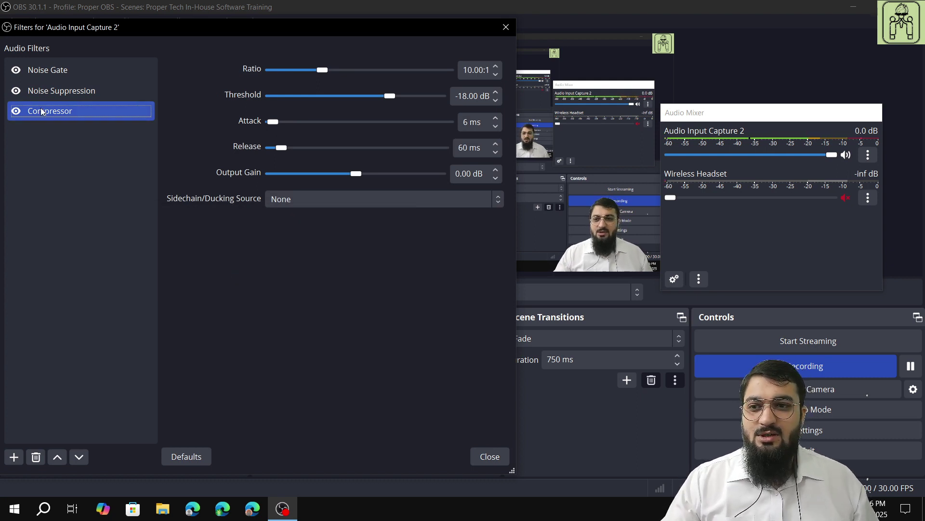
click(15, 112)
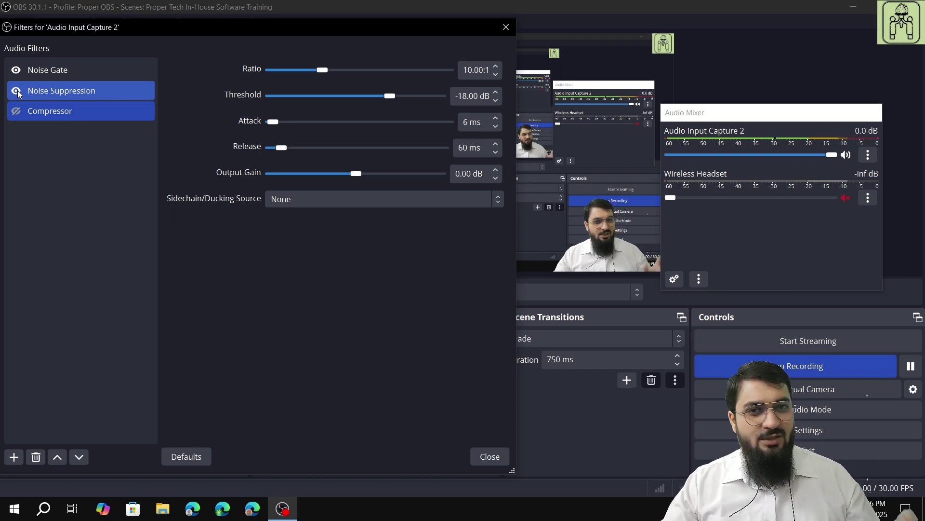
click(68, 112)
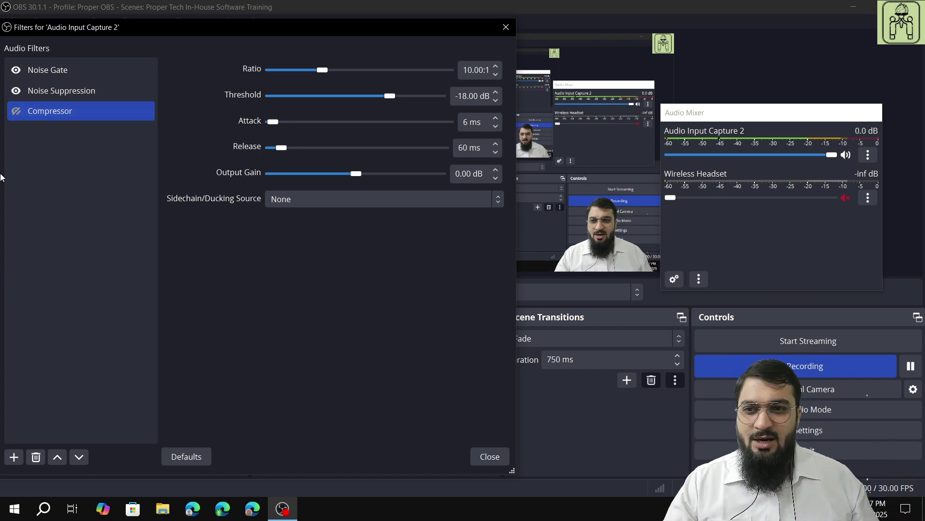
click(15, 112)
click(15, 112)
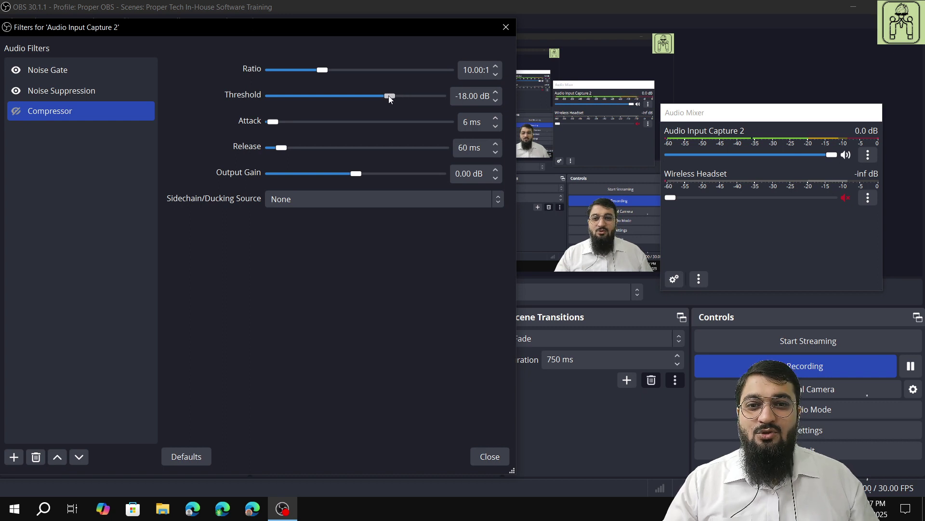
Raise the Compressor's threshold to about -16.4 dB and set its ratio to 4:1
drag(391, 98, 394, 98)
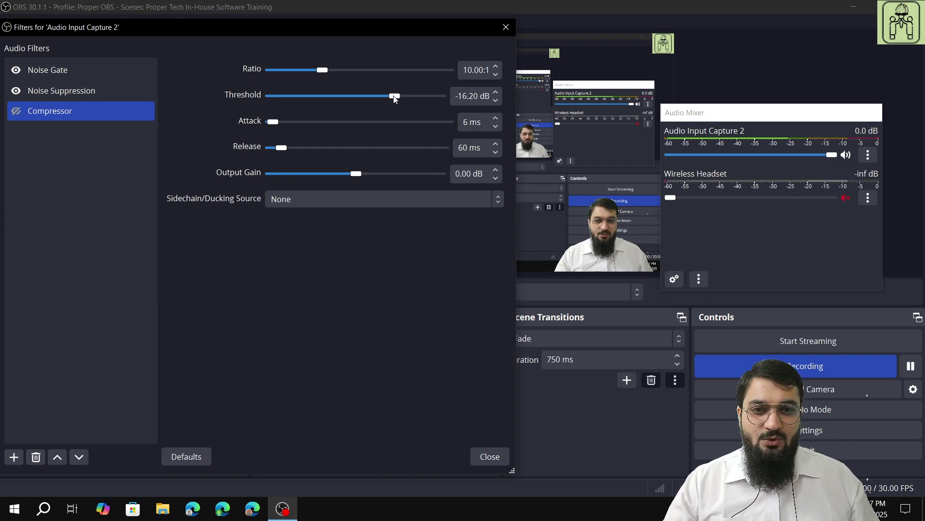
click(495, 75)
click(495, 74)
click(495, 74)
click(495, 74)
click(495, 74)
click(495, 74)
click(495, 74)
click(495, 74)
click(495, 74)
click(495, 74)
click(495, 74)
click(495, 74)
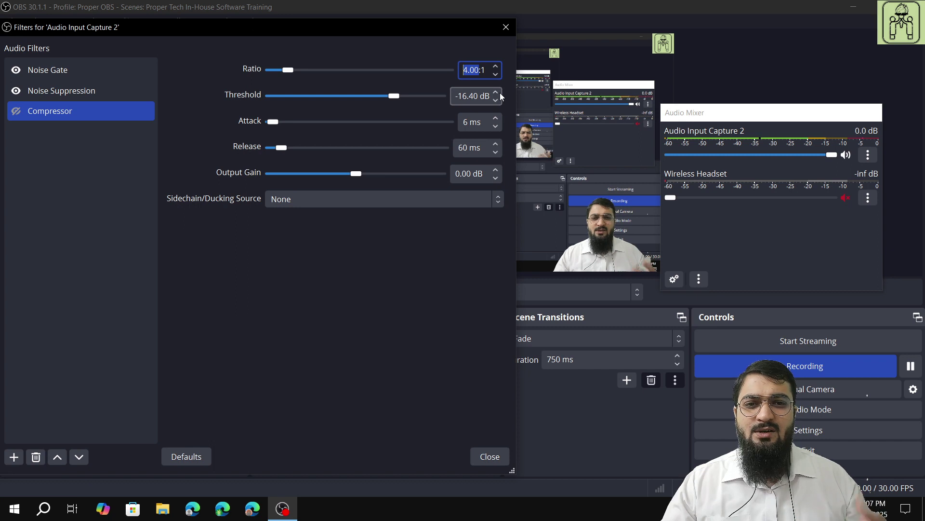
Raise the Compressor's ratio to 7:1 and bring it back down to 4:1
click(497, 67)
click(497, 67)
click(496, 67)
click(496, 66)
click(497, 67)
click(497, 66)
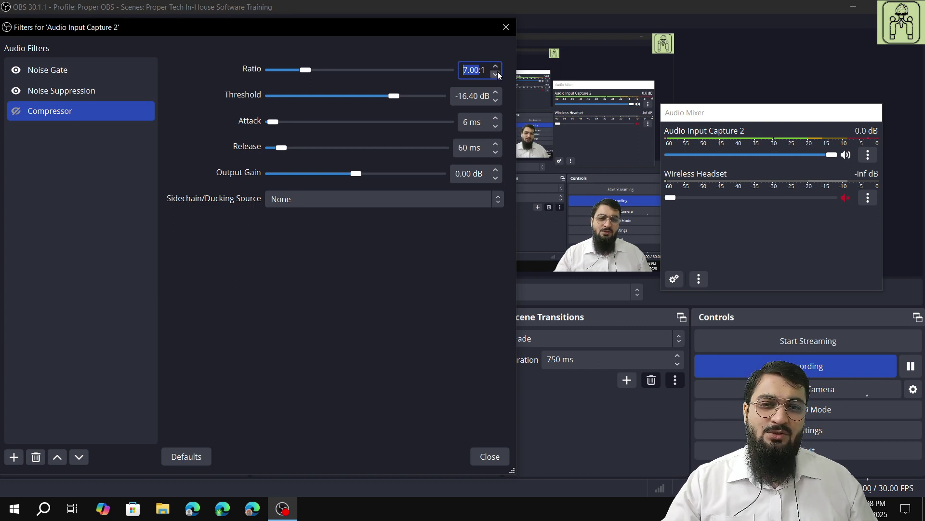
click(497, 75)
click(497, 74)
click(497, 75)
click(497, 74)
click(497, 74)
click(496, 74)
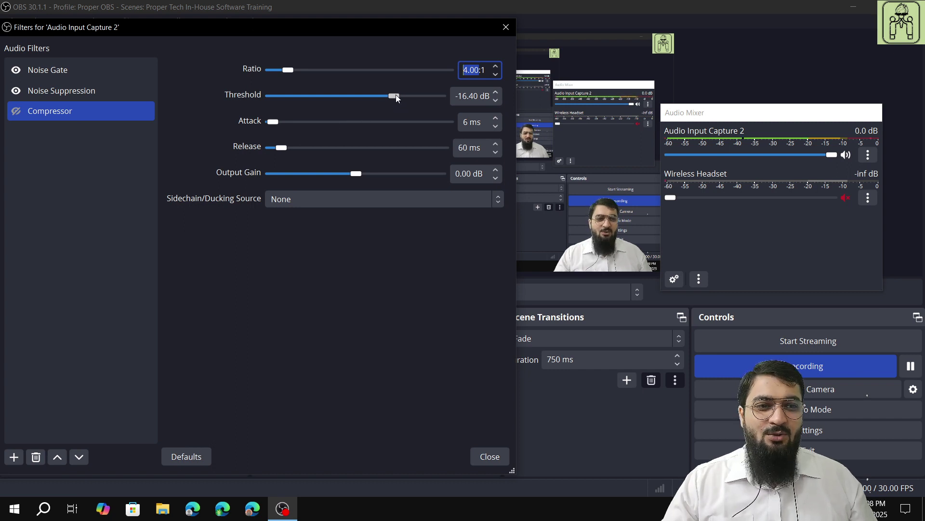
Try the Compressor's threshold at -60 dB and at 0 dB, toggling the filter and leaving it switched on
drag(392, 94, 265, 104)
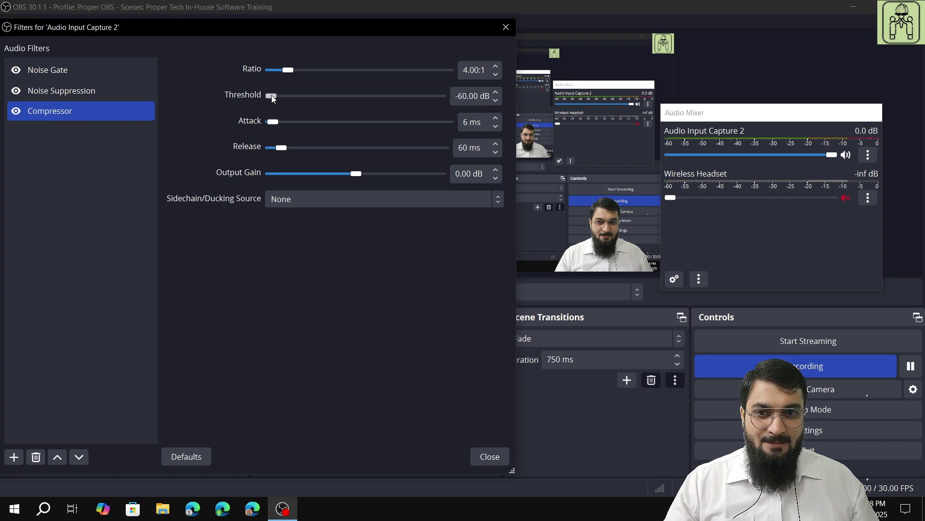
click(16, 110)
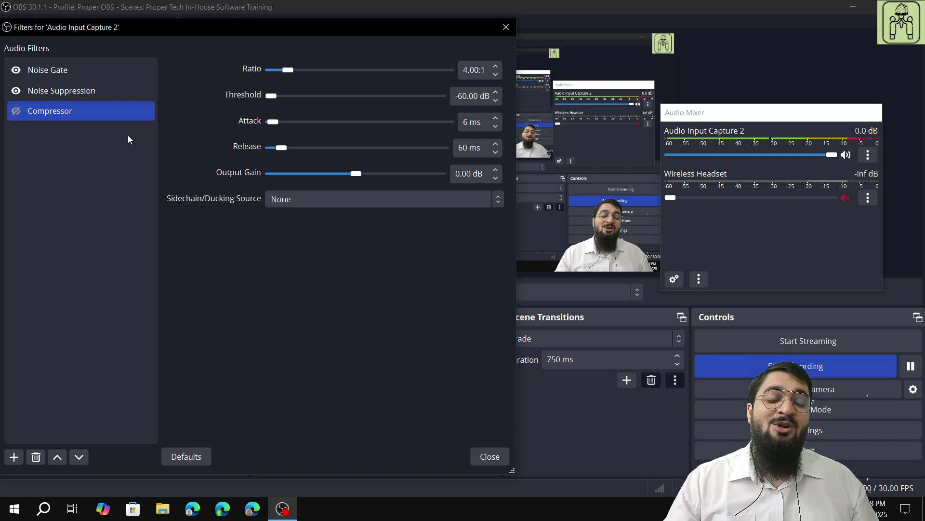
drag(271, 95, 444, 96)
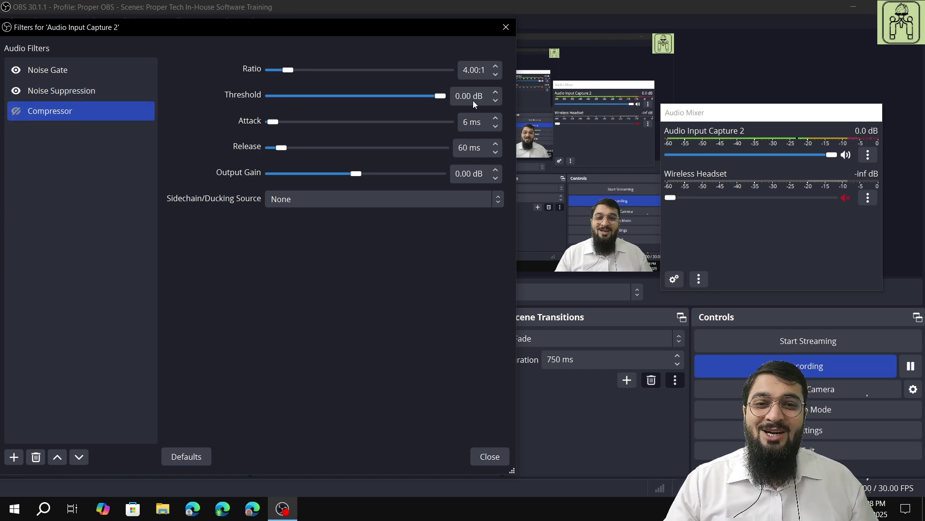
click(16, 111)
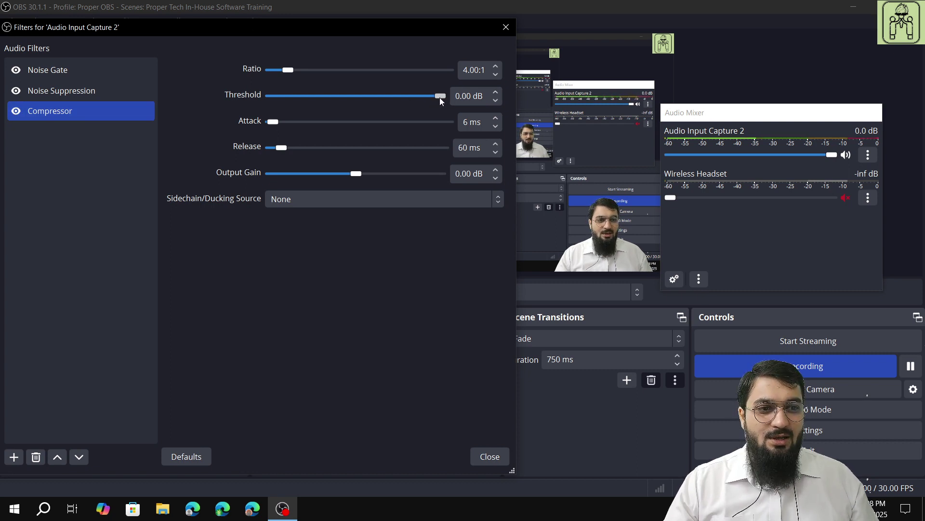
Lower the Compressor's threshold and fine-tune it to -15 dB
drag(440, 98, 399, 97)
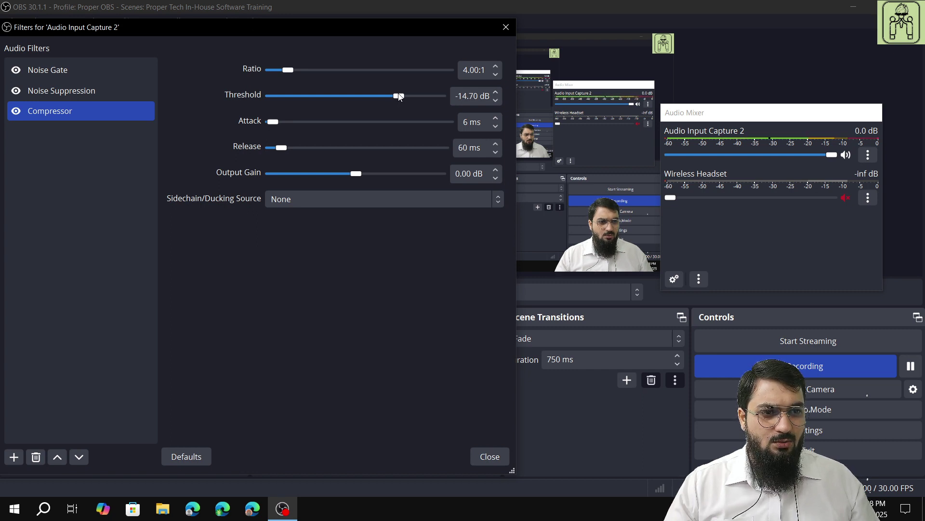
click(496, 99)
click(495, 99)
click(496, 100)
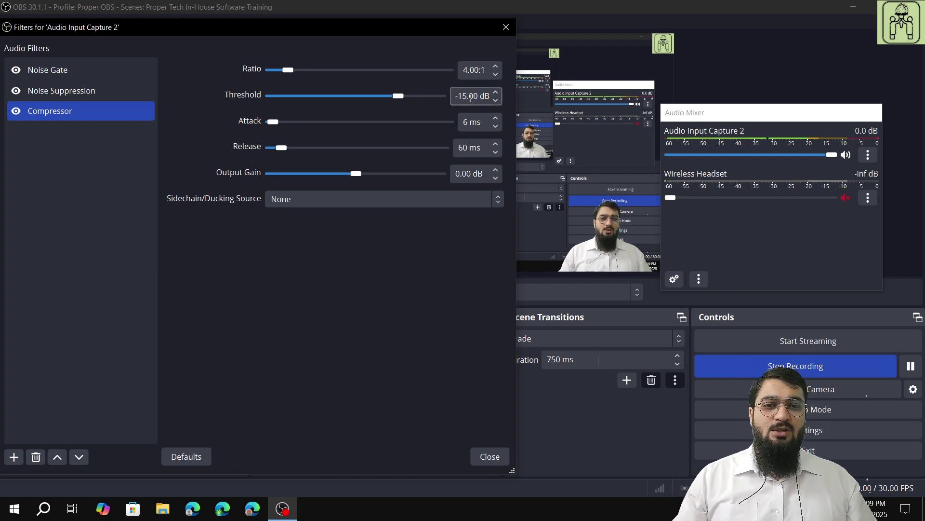
Raise the Compressor's threshold in small increments to -11 dB
click(495, 92)
click(495, 92)
click(495, 92)
click(496, 92)
click(496, 92)
click(496, 92)
click(495, 92)
click(495, 92)
click(495, 92)
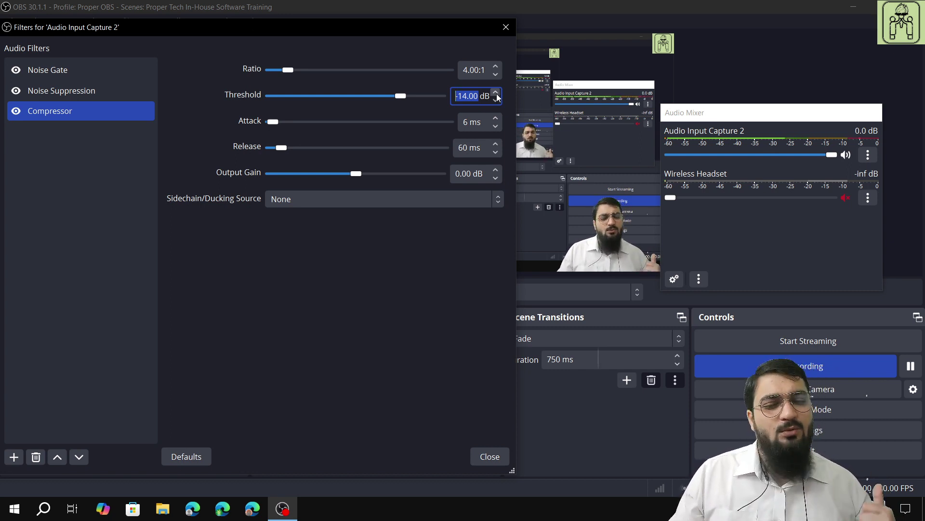
scroll(499, 95, up, 4)
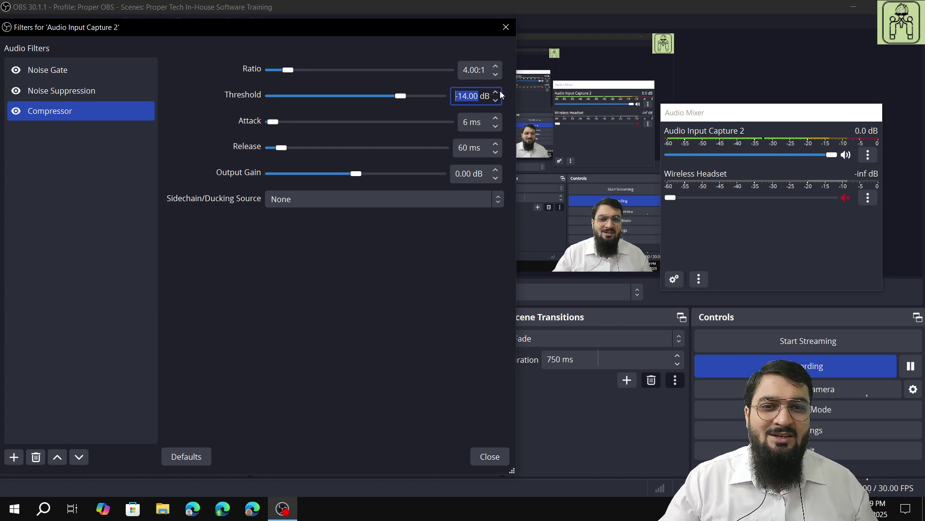
scroll(500, 93, up, 12)
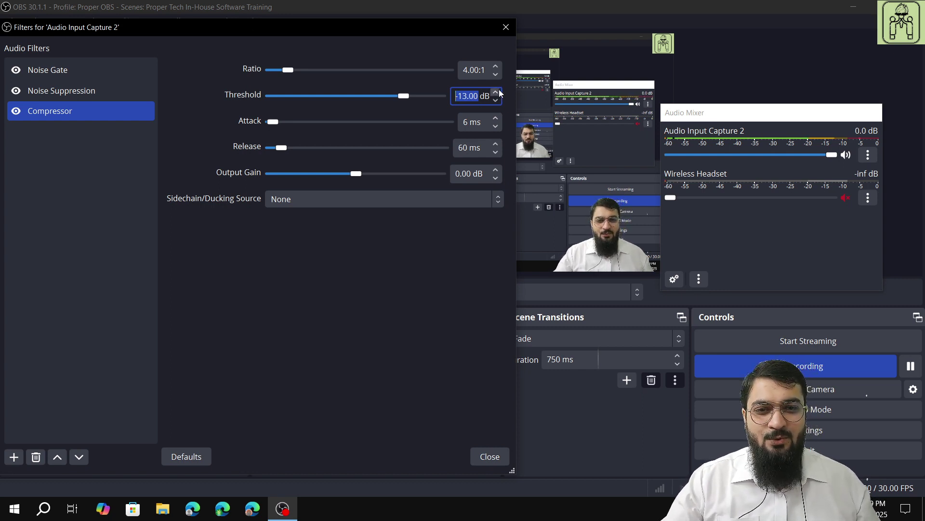
scroll(500, 93, up, 4)
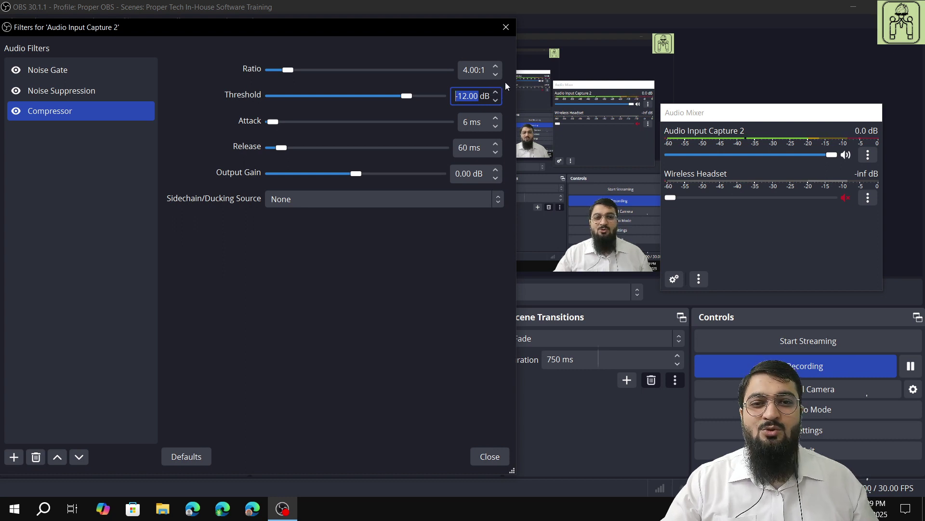
scroll(499, 93, up, 5)
scroll(498, 92, up, 1)
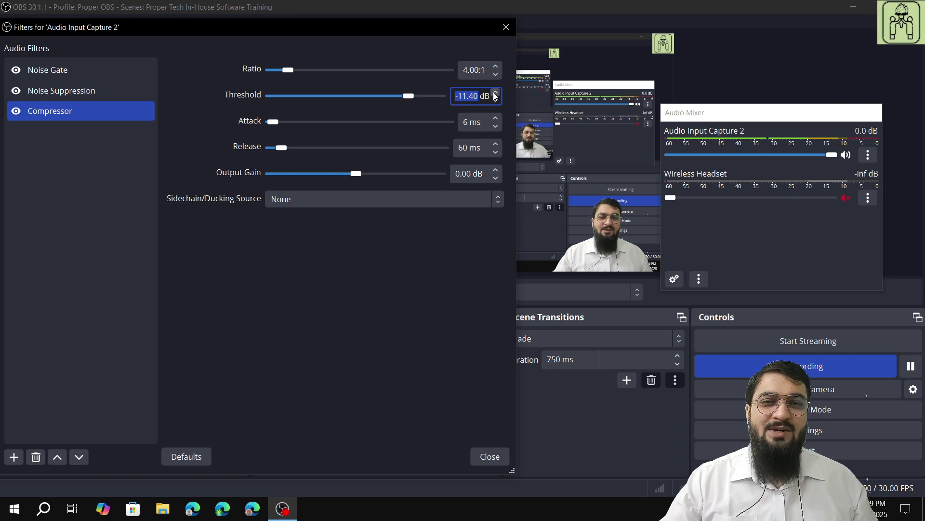
click(495, 92)
click(495, 93)
click(494, 92)
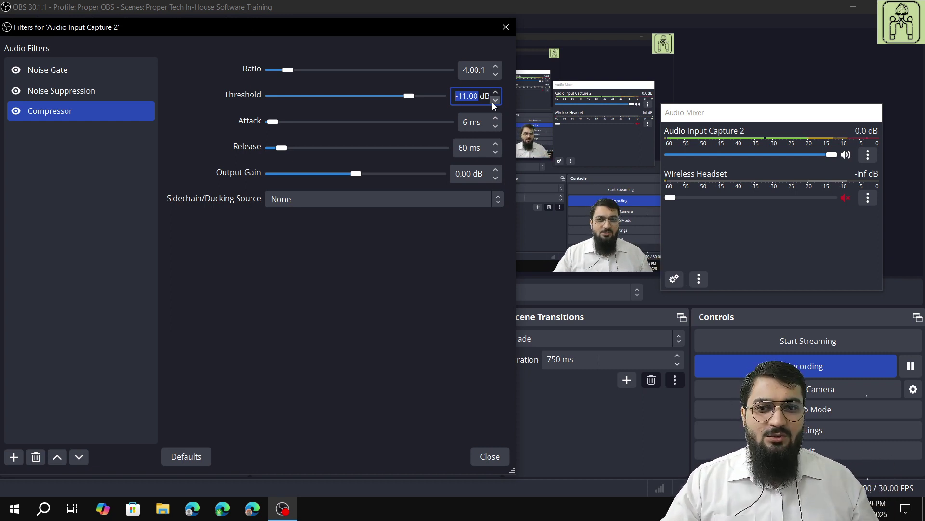
click(267, 253)
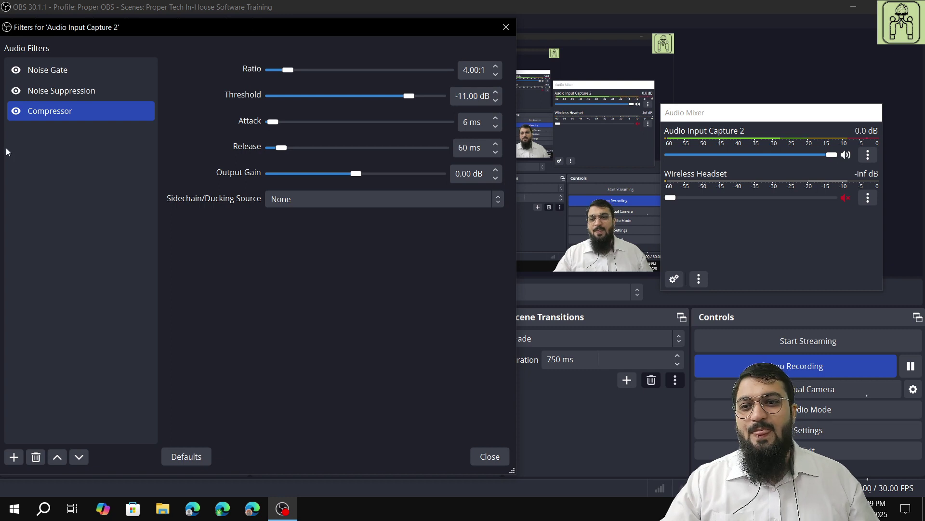
Add an Expander filter to Audio Input Capture 2, keeping the suggested filter name
click(14, 456)
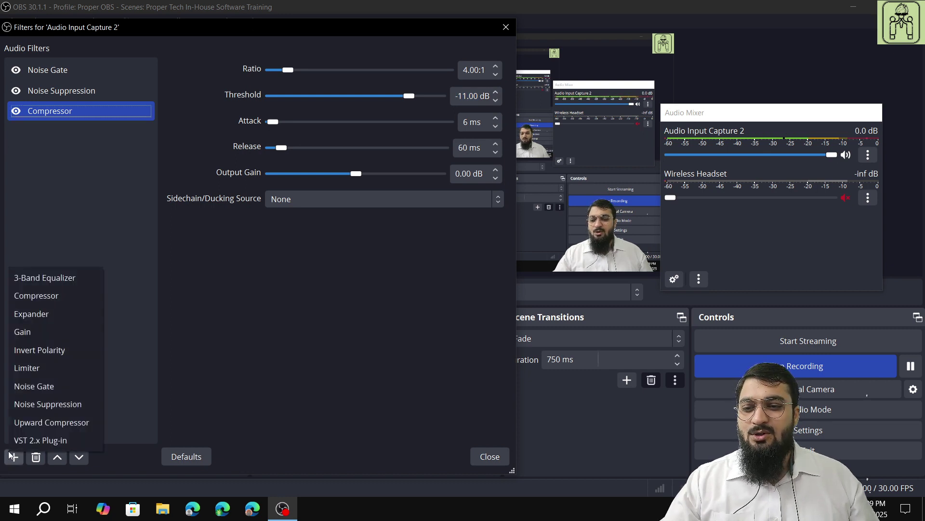
click(33, 315)
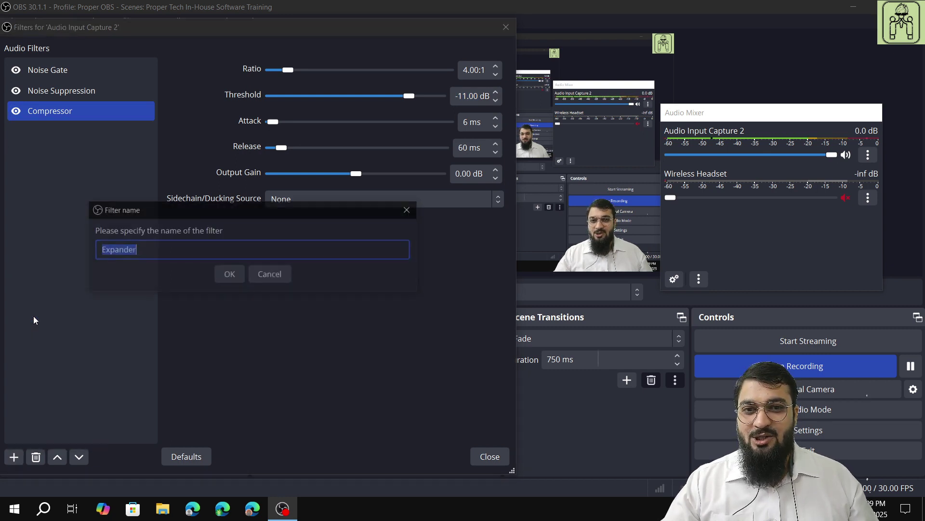
click(233, 278)
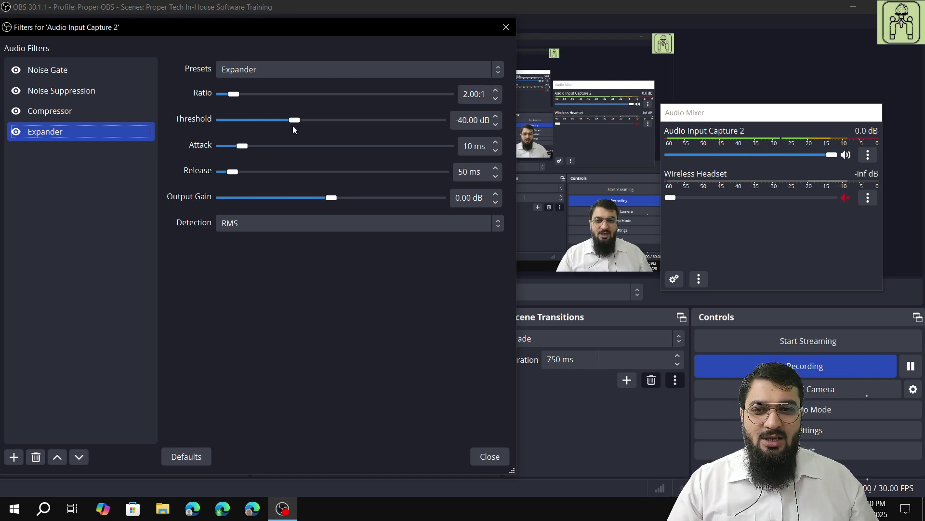
Try the Expander's threshold at -60 dB and compare it with the Noise Gate's open and close thresholds
drag(295, 120, 213, 120)
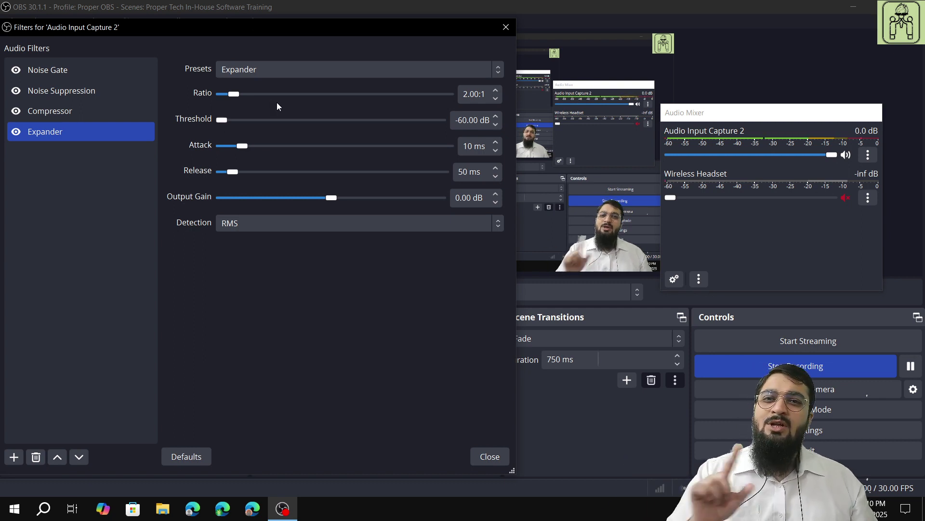
click(67, 71)
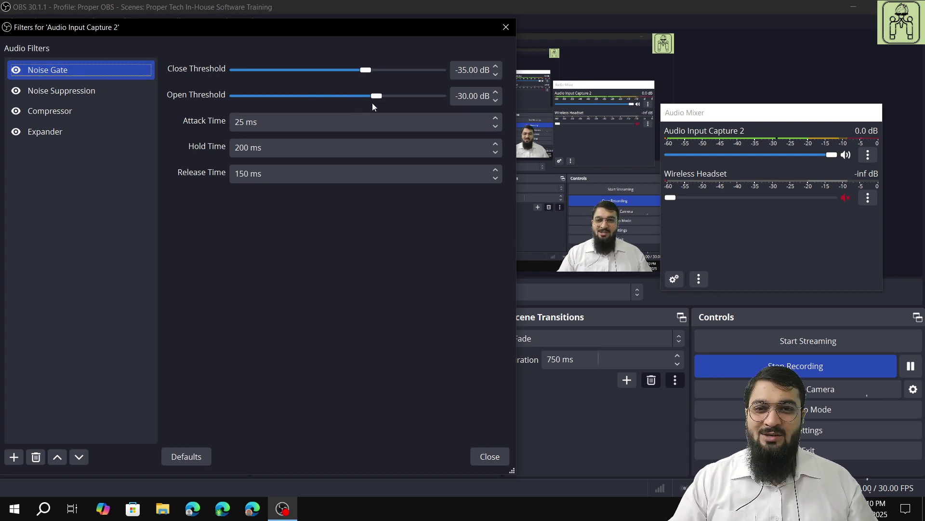
click(46, 132)
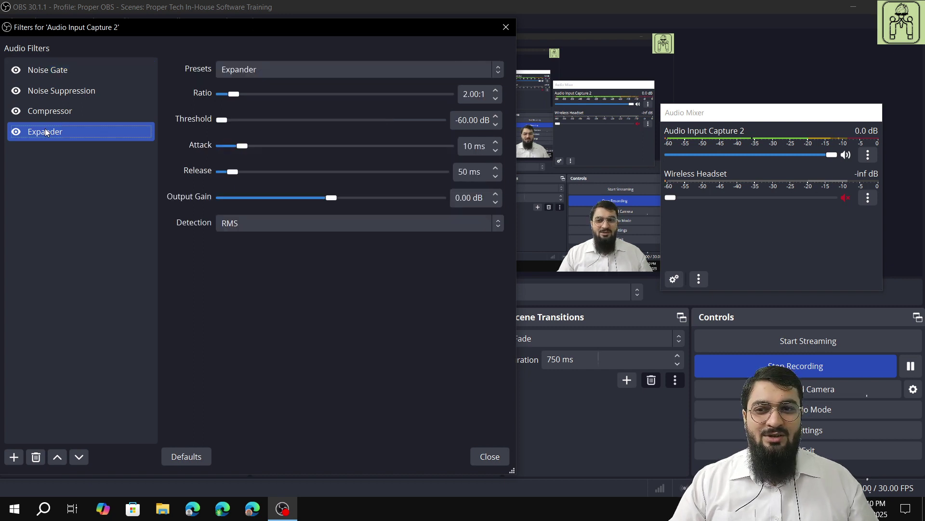
Set the Expander's threshold to -30 dB and keep the Expander selected in the filter list
click(222, 120)
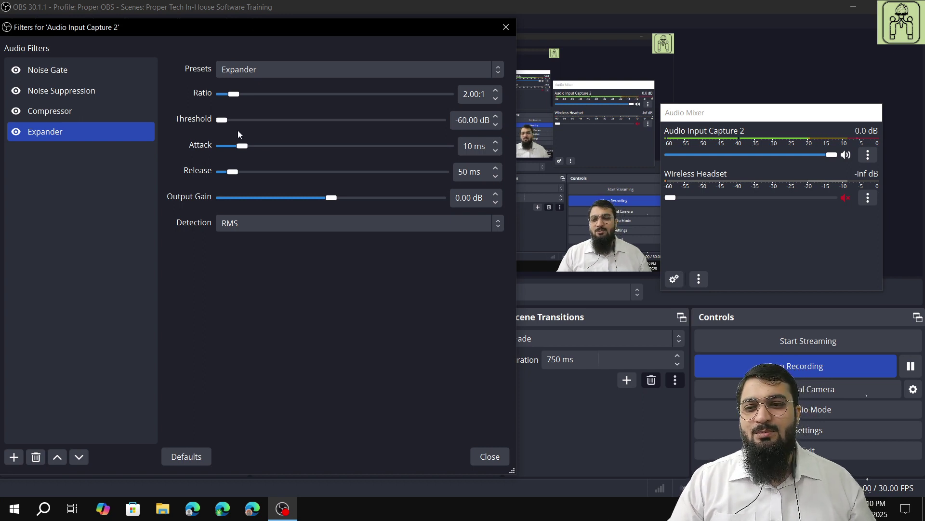
drag(220, 121, 332, 131)
click(496, 124)
click(496, 124)
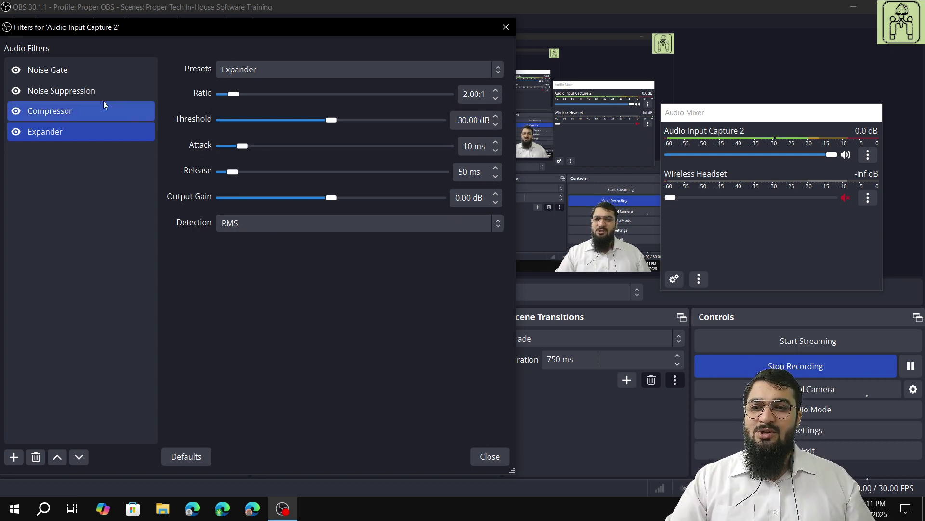
click(60, 73)
drag(59, 72, 68, 126)
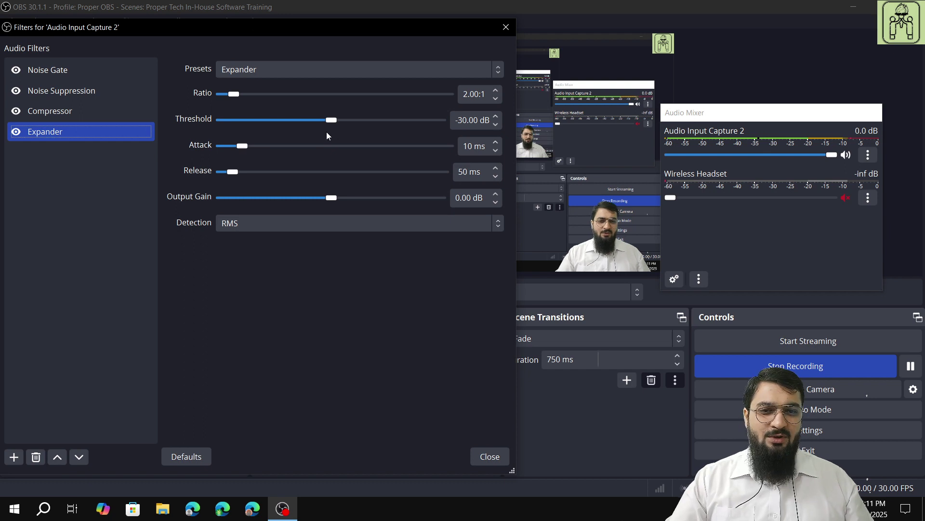
Set the Expander's attack to 8 ms and its release to 100 ms
click(495, 151)
click(495, 151)
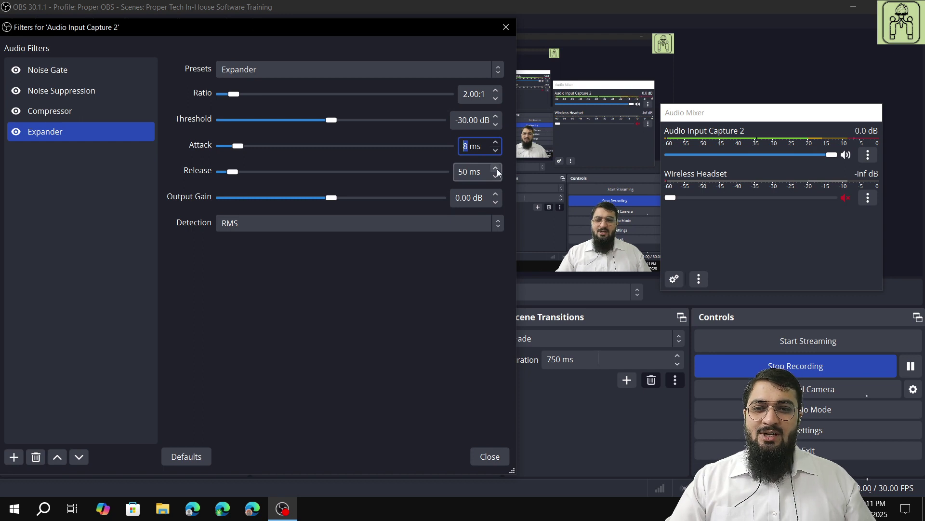
click(497, 171)
click(497, 171)
click(497, 171)
click(497, 171)
click(497, 171)
click(497, 171)
click(497, 171)
click(497, 170)
click(497, 171)
click(497, 171)
click(497, 170)
click(497, 171)
click(496, 171)
click(497, 170)
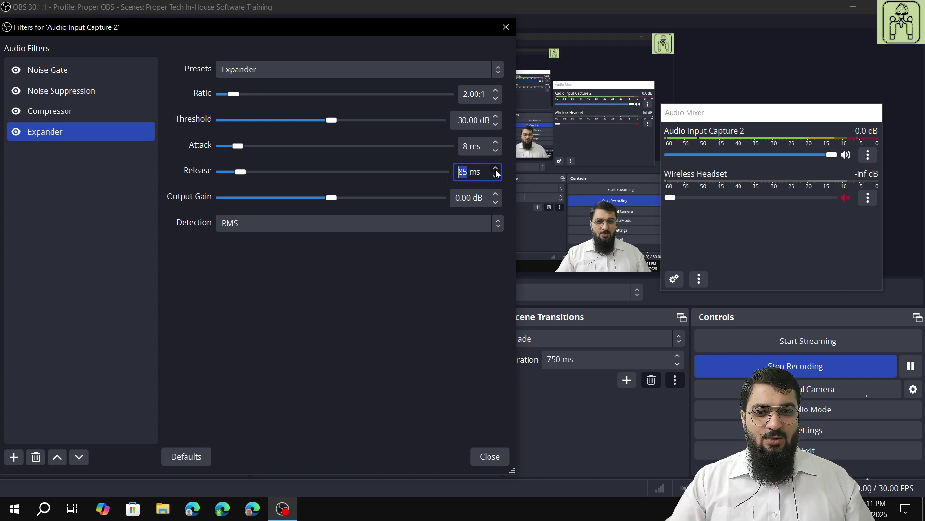
click(497, 171)
click(497, 170)
click(371, 259)
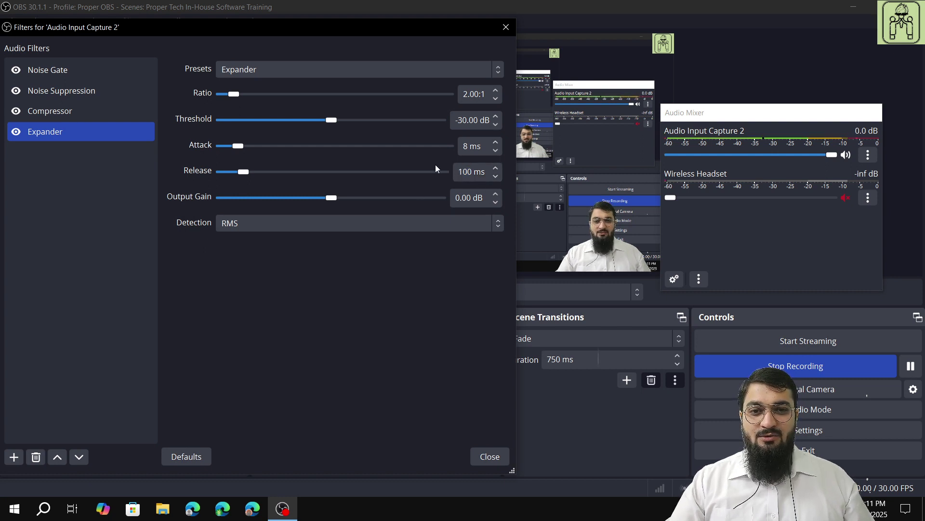
Add a Limiter filter to Audio Input Capture 2, keeping the suggested filter name
click(14, 457)
click(27, 377)
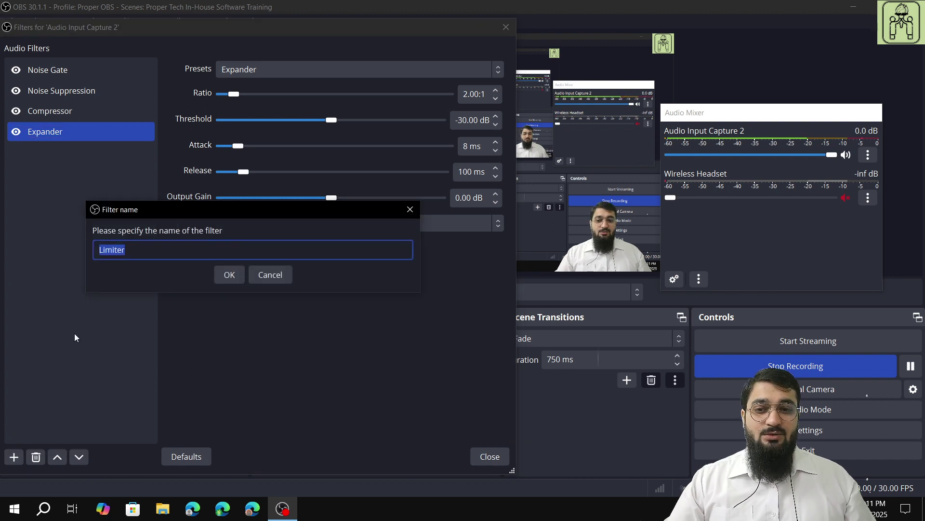
click(226, 275)
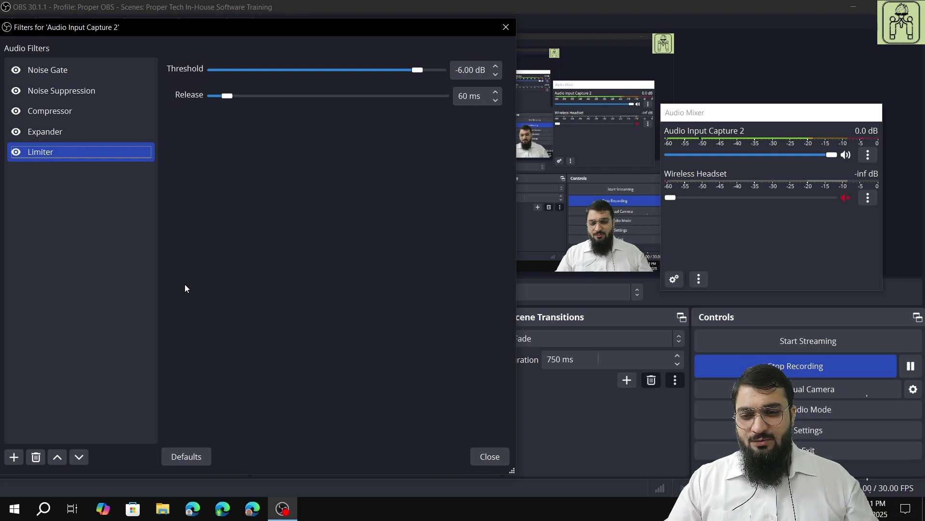
Raise the Limiter's threshold in small increments to -2 dB
click(495, 67)
click(496, 66)
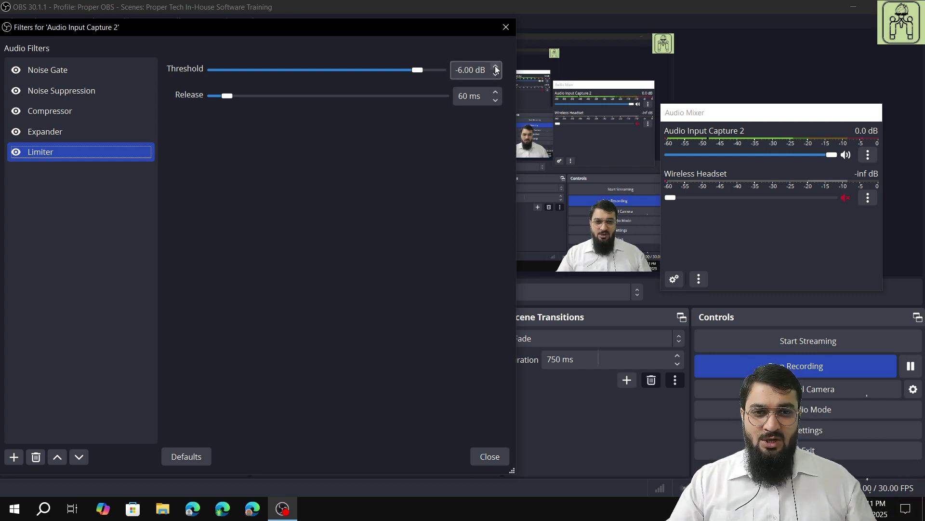
click(496, 67)
click(495, 66)
click(495, 66)
click(496, 67)
click(496, 66)
click(496, 66)
click(495, 66)
click(495, 66)
click(496, 66)
click(496, 66)
click(495, 66)
click(495, 66)
click(495, 66)
click(496, 66)
click(496, 66)
click(496, 66)
click(496, 66)
click(495, 66)
click(496, 66)
click(495, 66)
click(495, 66)
click(496, 66)
click(496, 66)
click(495, 66)
click(496, 66)
click(496, 66)
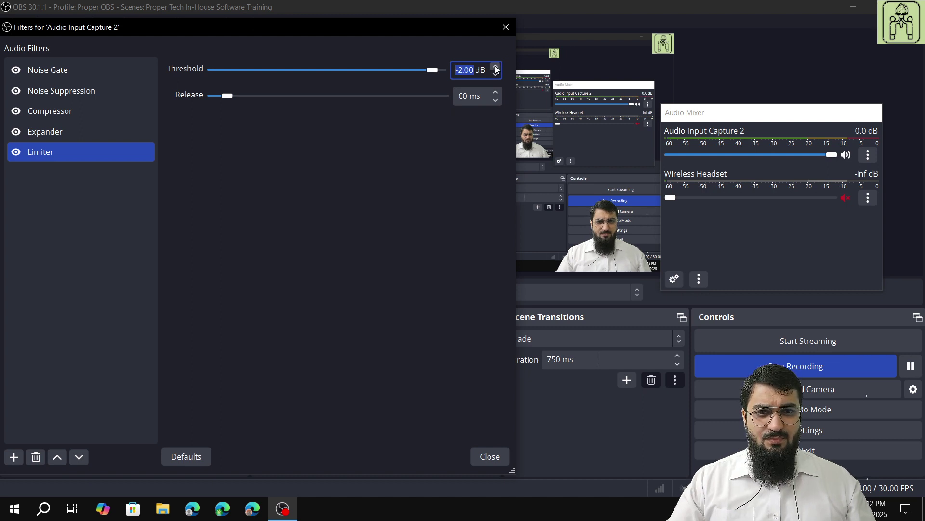
click(525, 91)
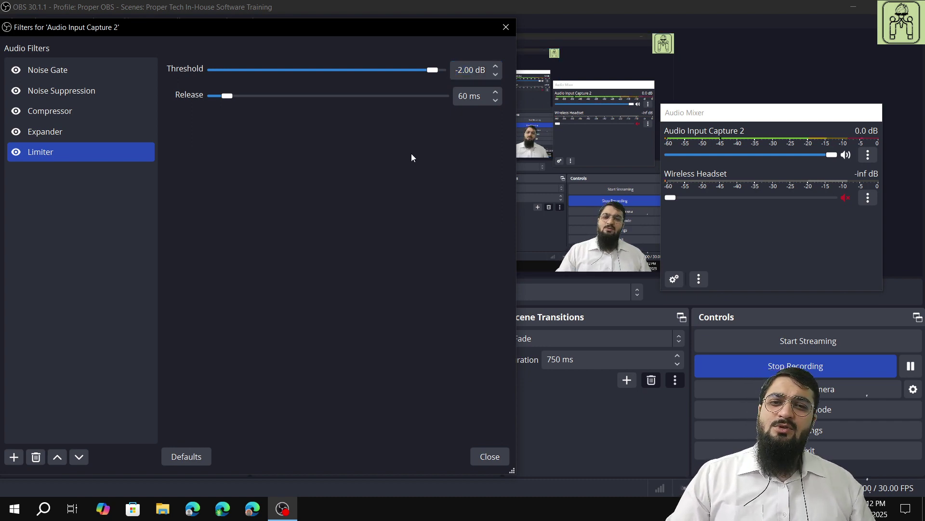
Close the filter settings and dock the floating Audio Mixer back into the main window, leaving no source selected
click(487, 459)
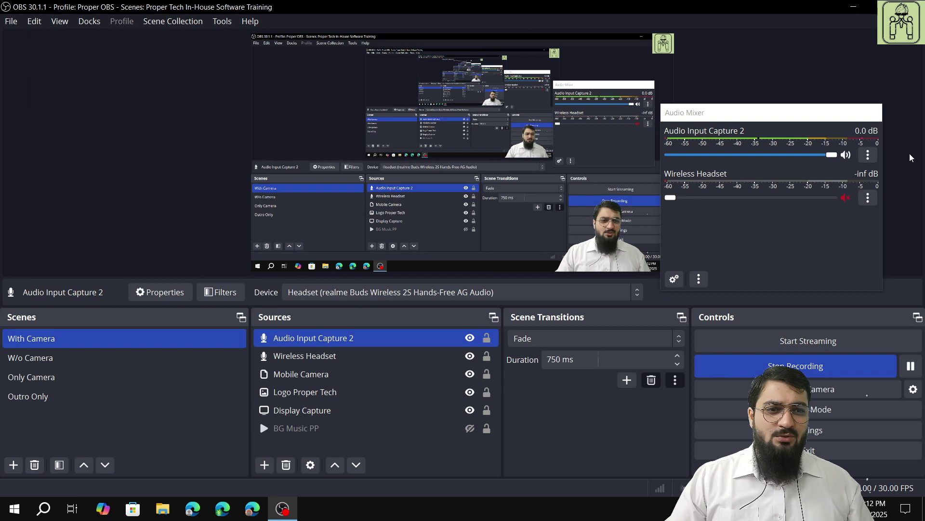
double_click(723, 112)
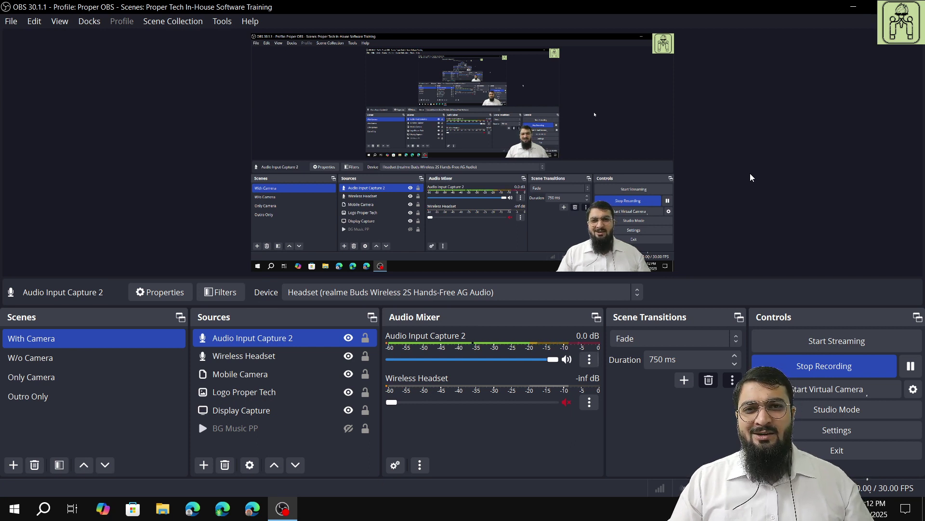
click(770, 189)
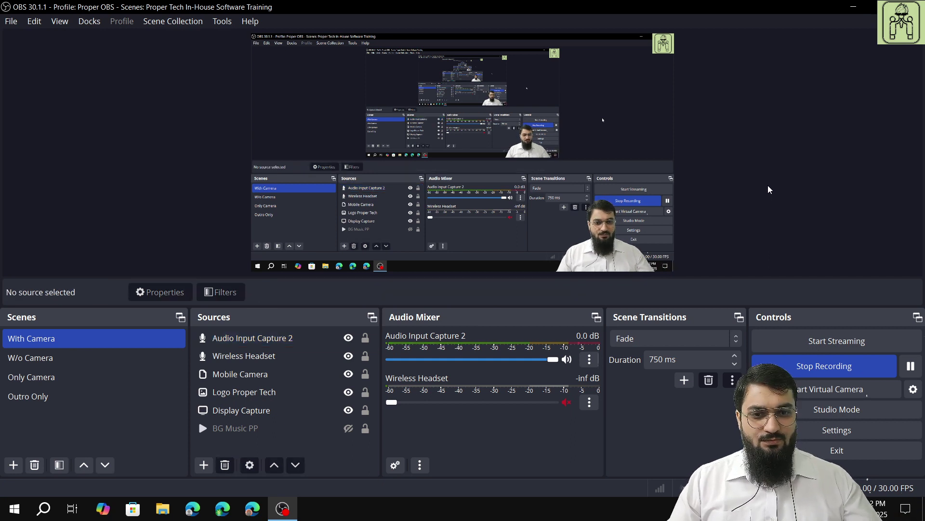